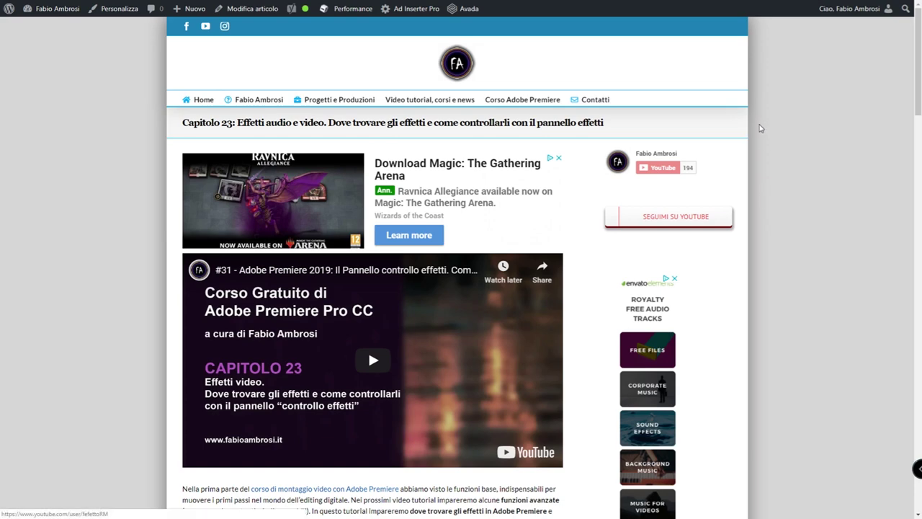
Scroll the Capitolo 23 blog post down to its Related Posts and comment box.
scroll(454, 270, "down", 5)
scroll(454, 270, "down", 7)
scroll(454, 271, "down", 10)
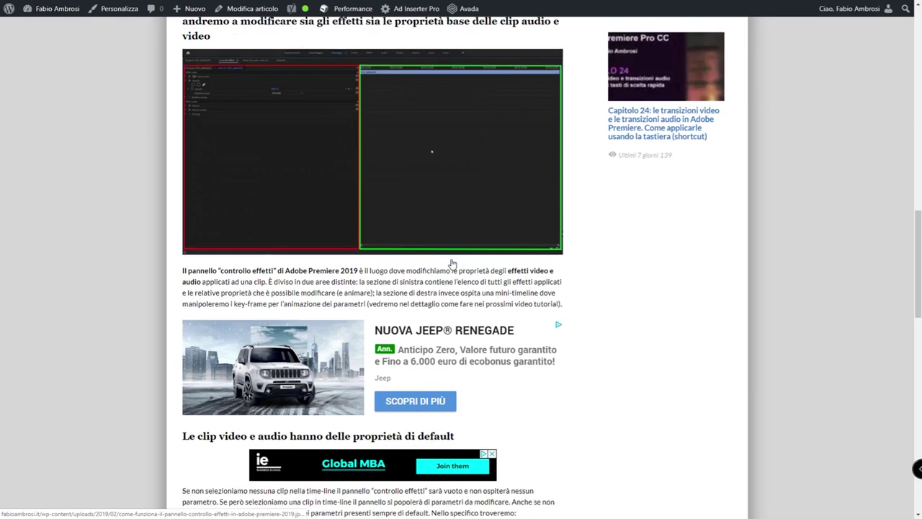
scroll(449, 261, "down", 4)
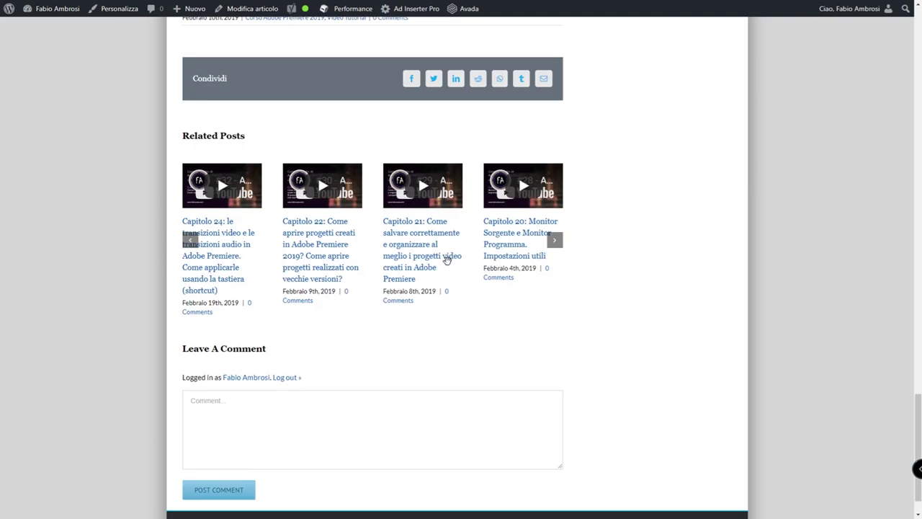
scroll(467, 356, "down", 1)
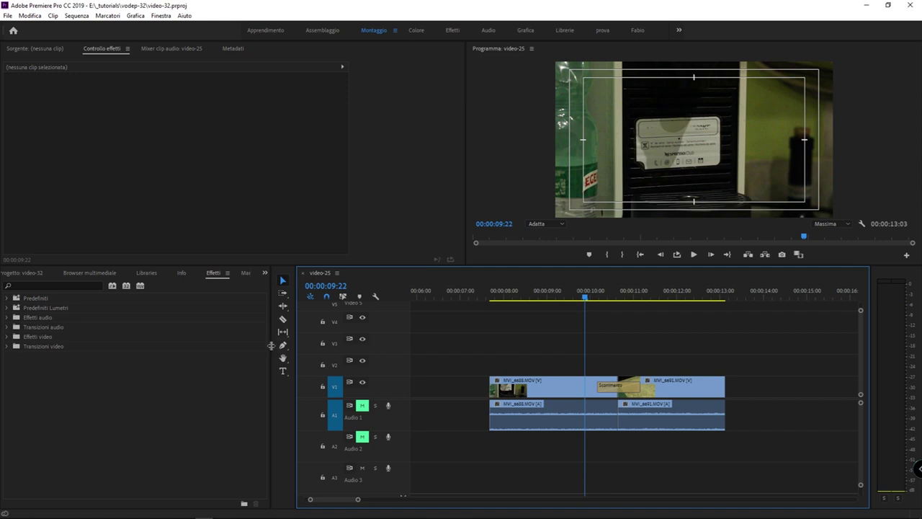
Undock the Effetti panel with Disancora pannello and float it over the Program monitor.
left_click_drag(272, 347, 332, 345)
left_click_drag(211, 273, 302, 273)
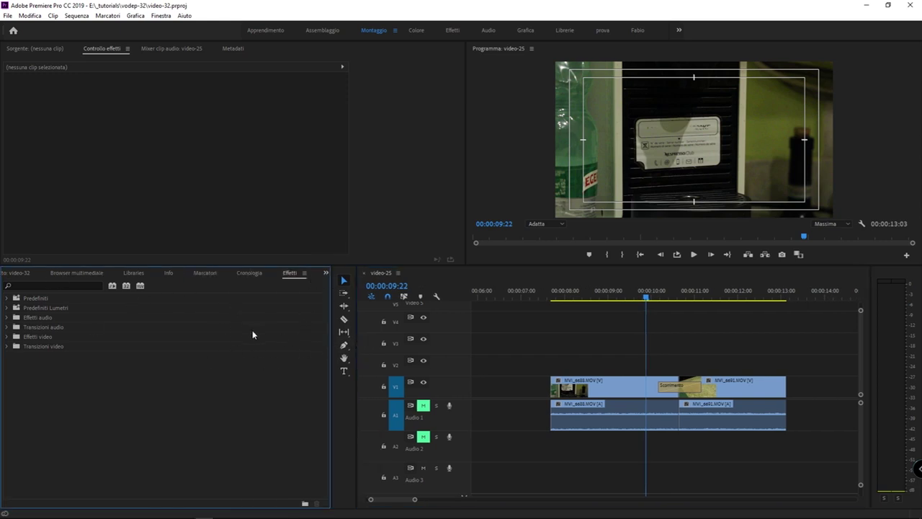
left_click(305, 273)
left_click(337, 286)
mouse_move(274, 260)
left_mouse_down()
mouse_move(573, 75)
mouse_move(568, 68)
mouse_move(921, 56)
left_mouse_up()
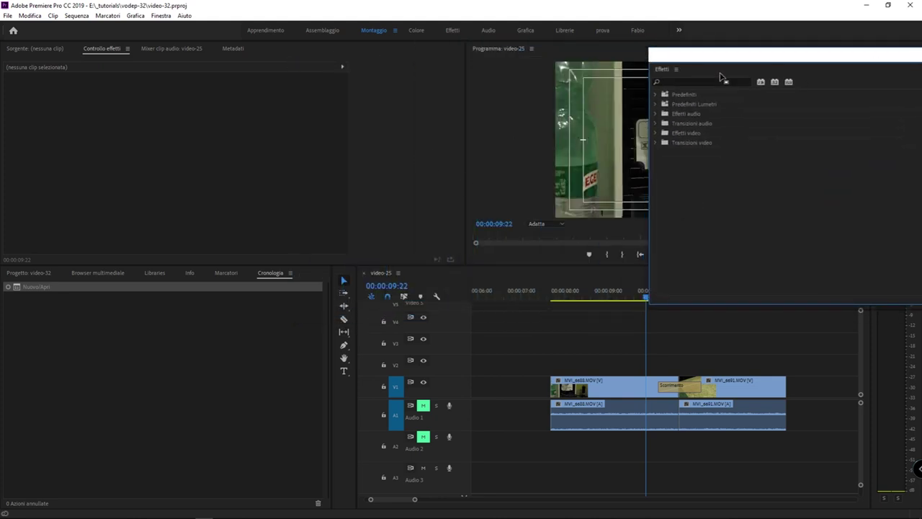
left_click_drag(673, 61, 563, 52)
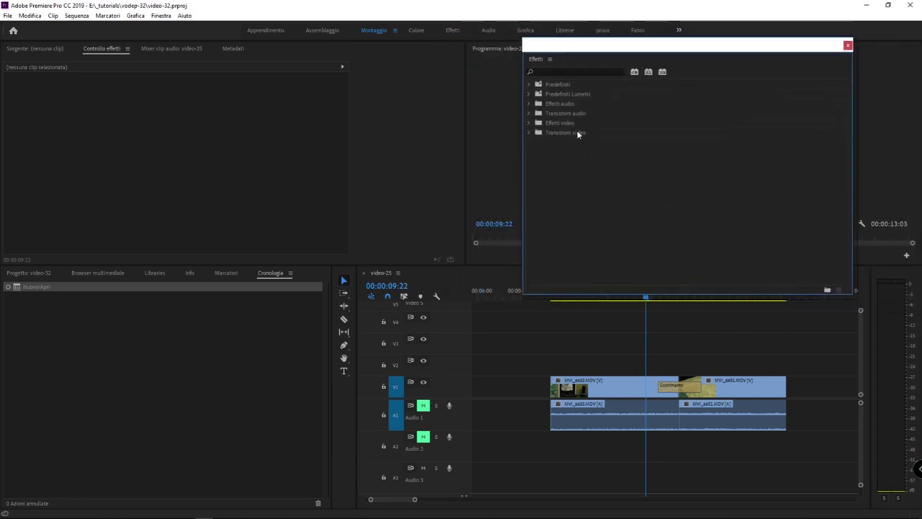
Expand Transizioni video > Dissolvenza, select Dissolvenza incrociata, and move the window centre-left.
left_click(530, 133)
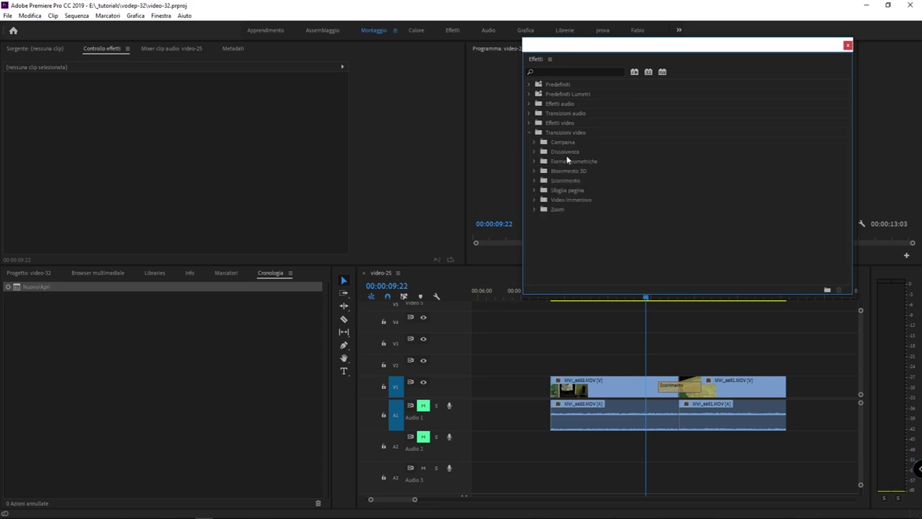
left_click(565, 154)
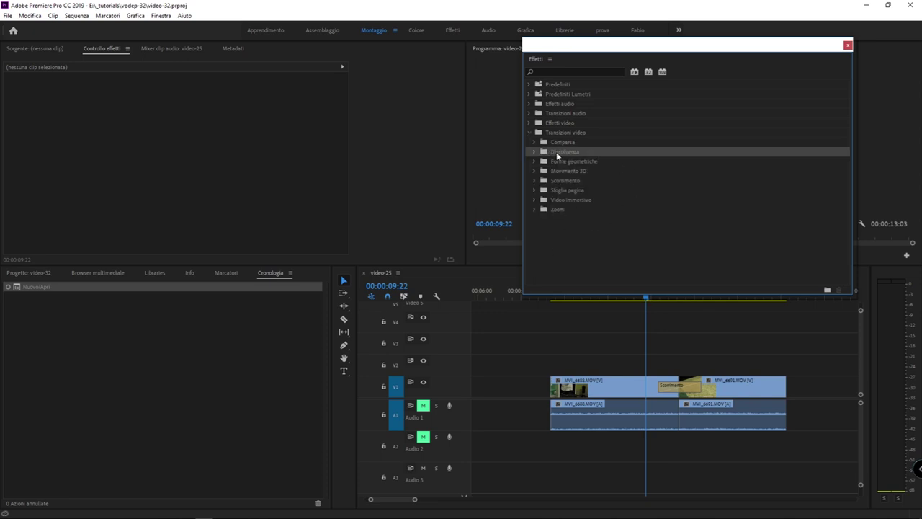
left_click(535, 152)
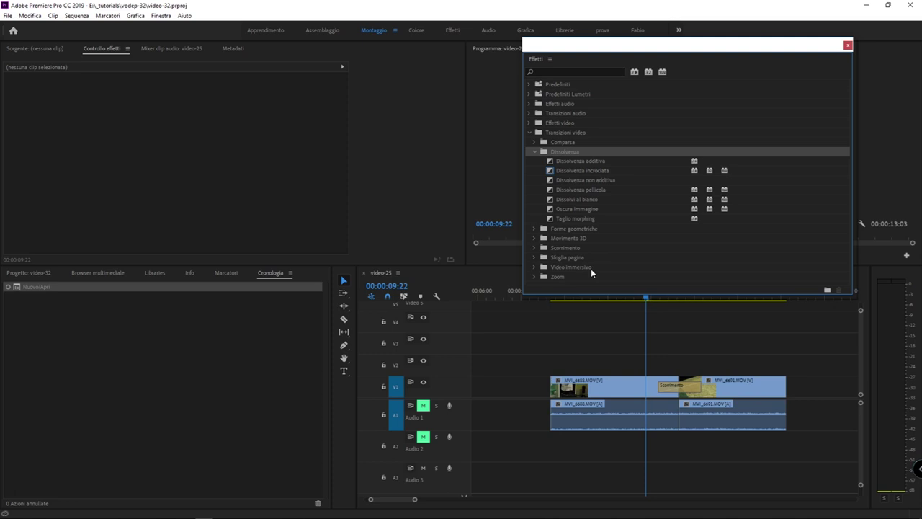
left_click(599, 171)
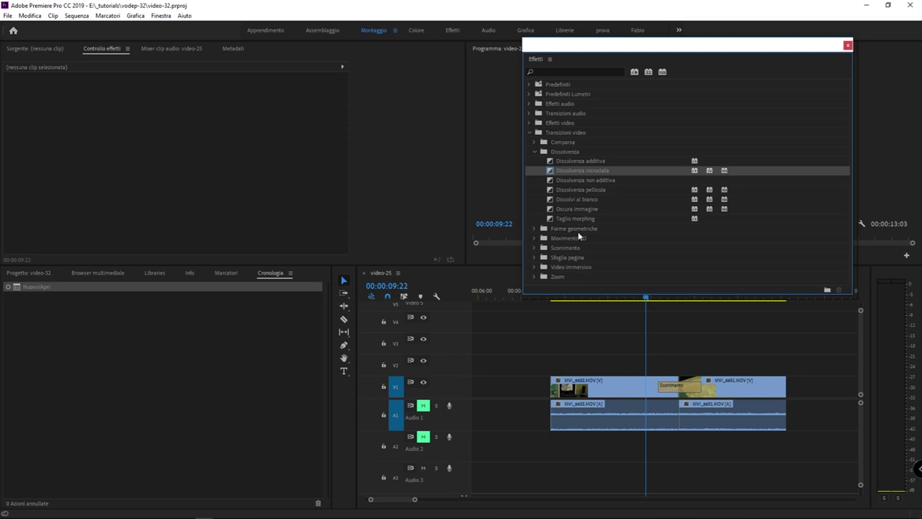
mouse_move(669, 46)
left_mouse_down()
mouse_move(364, 151)
mouse_move(395, 160)
mouse_move(381, 166)
left_mouse_up()
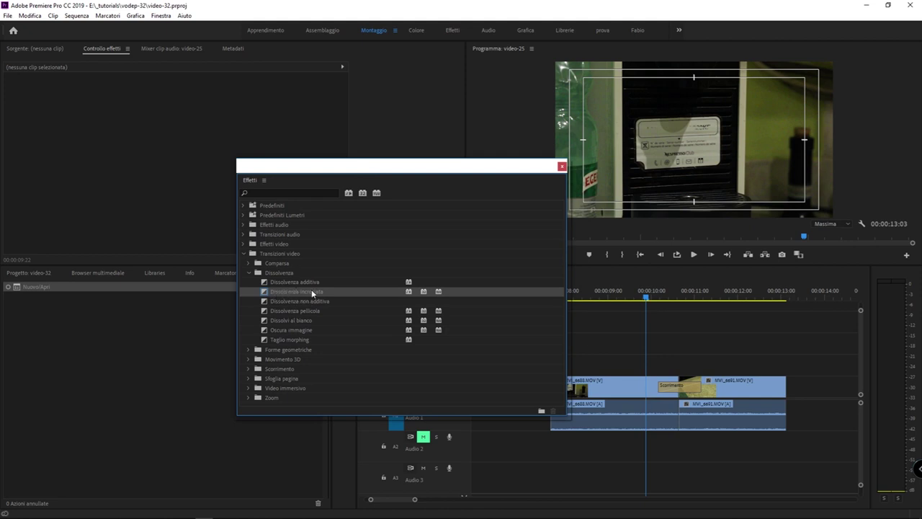
Apply Dissolvenza incrociata to the V1 cut and scrub through it to preview.
left_click_drag(303, 292, 673, 386)
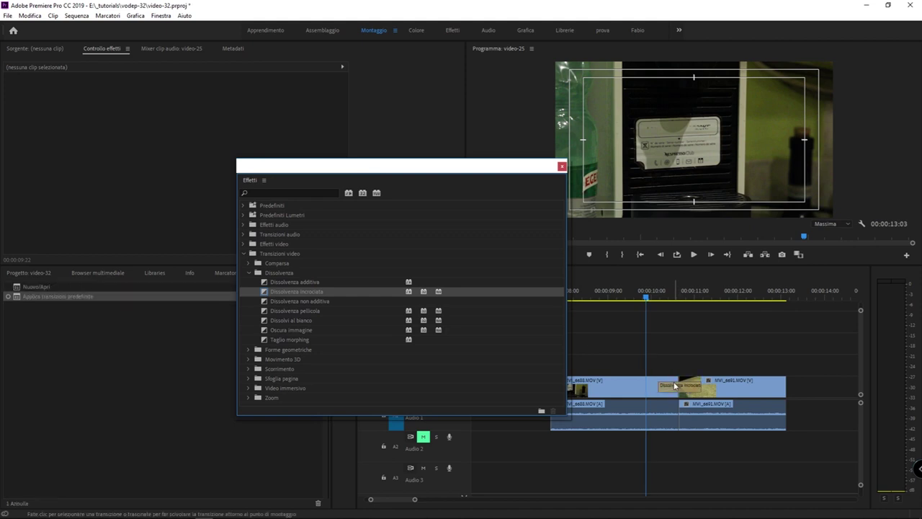
mouse_move(645, 296)
left_mouse_down()
mouse_move(697, 297)
mouse_move(636, 297)
left_mouse_up()
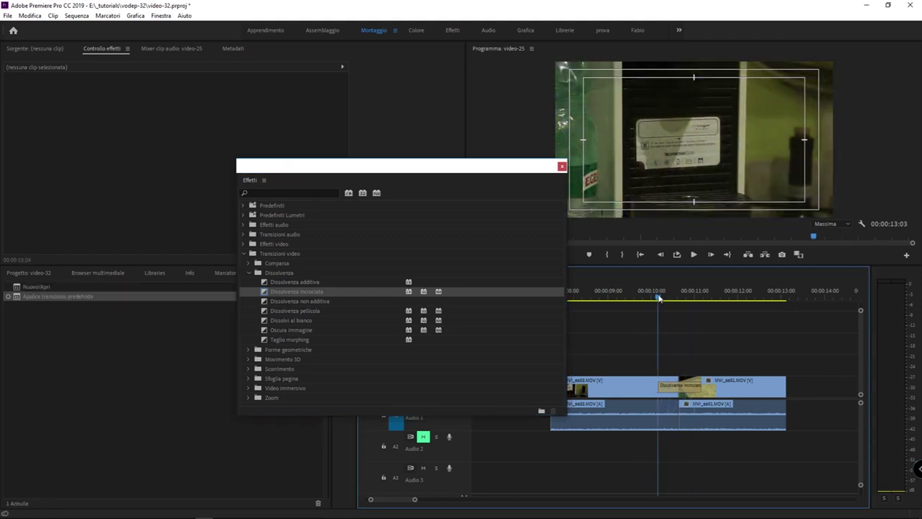
left_click(727, 294)
left_click_drag(727, 294, 664, 295)
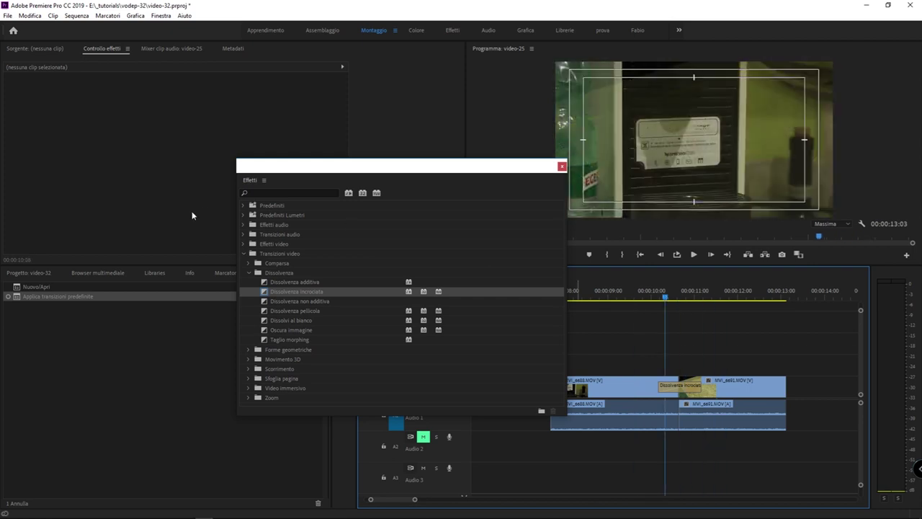
Replace it with Dissolvenza additiva, scrub across it, and move the Effetti window up-left.
left_click(300, 284)
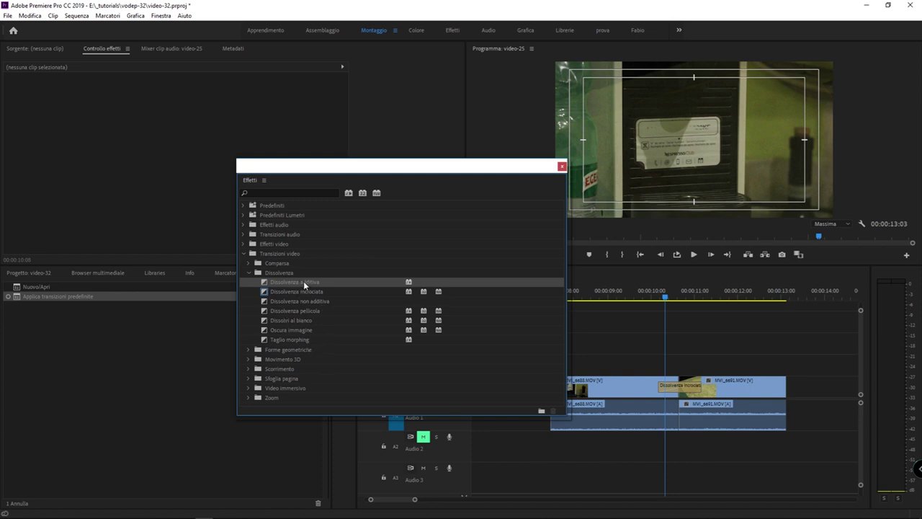
left_click_drag(302, 281, 671, 387)
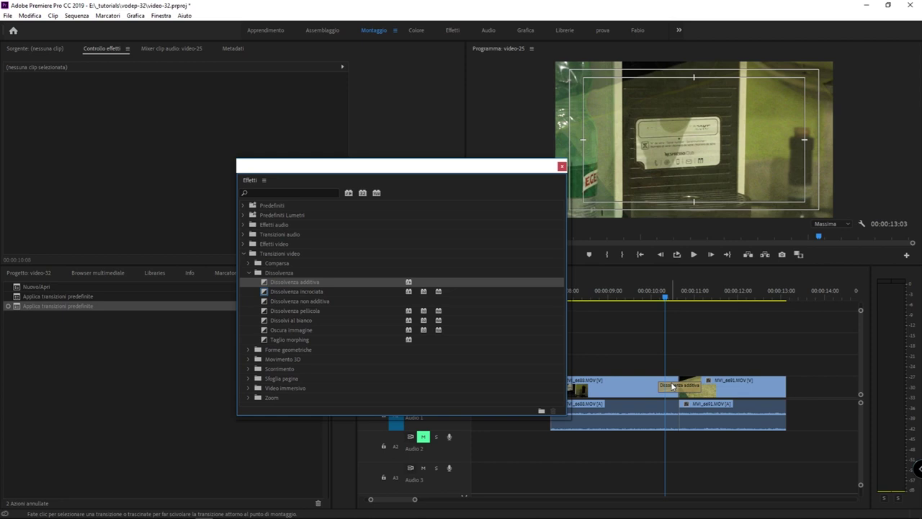
mouse_move(655, 296)
left_mouse_down()
mouse_move(672, 298)
mouse_move(632, 302)
left_mouse_up()
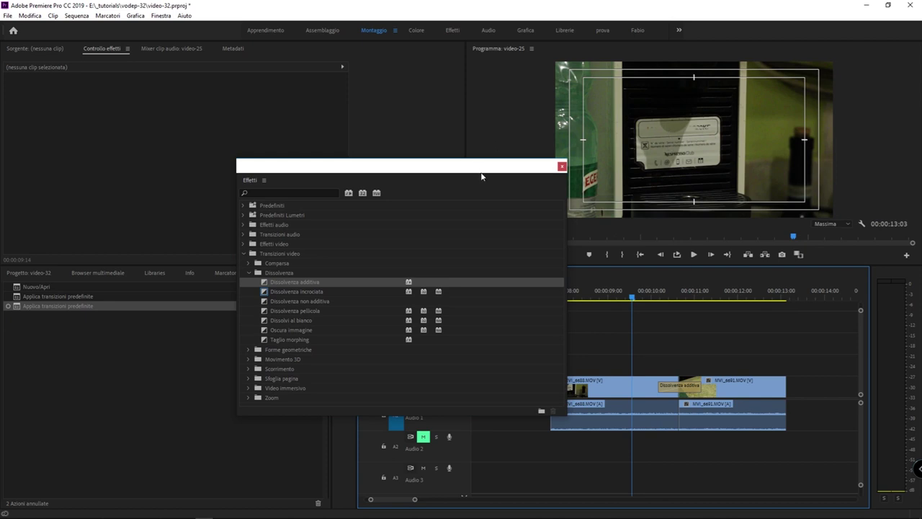
left_click_drag(482, 176, 442, 78)
Play the sequence to preview the additive dissolve, then select each V1 clip.
key("space")
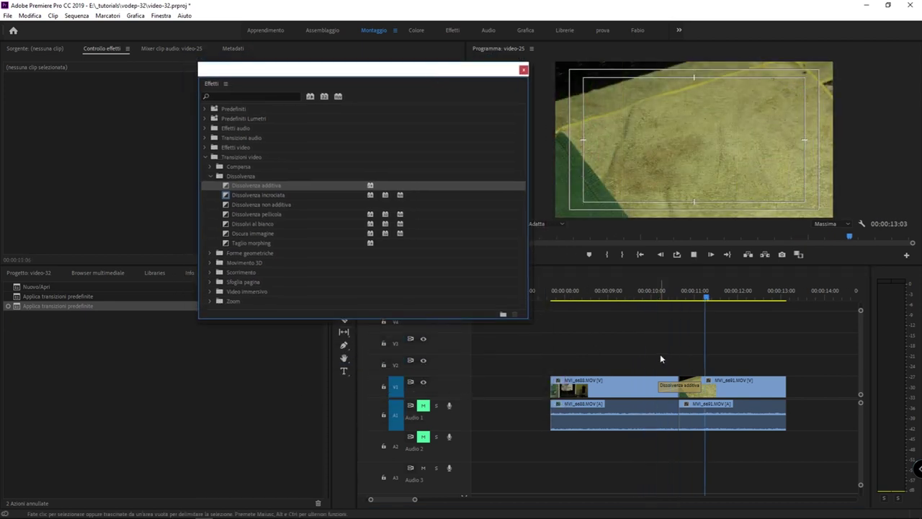
left_click(682, 297)
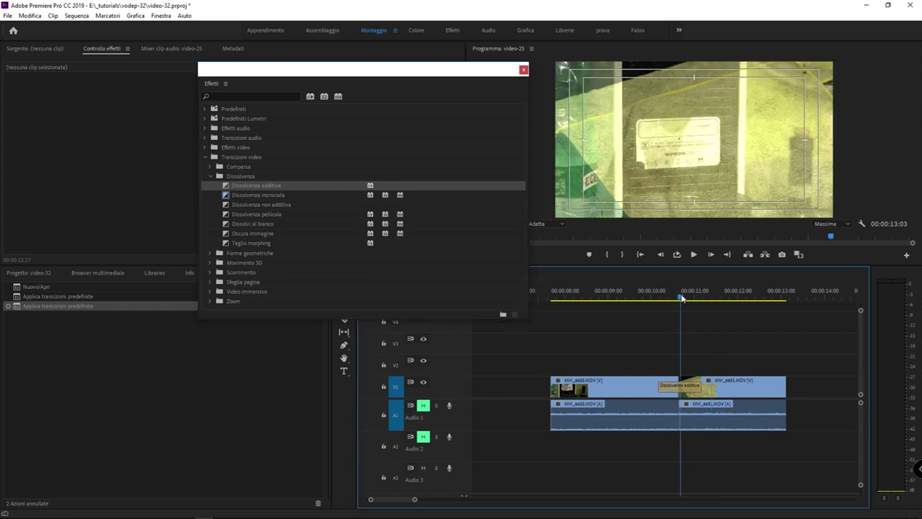
left_click_drag(682, 298, 677, 298)
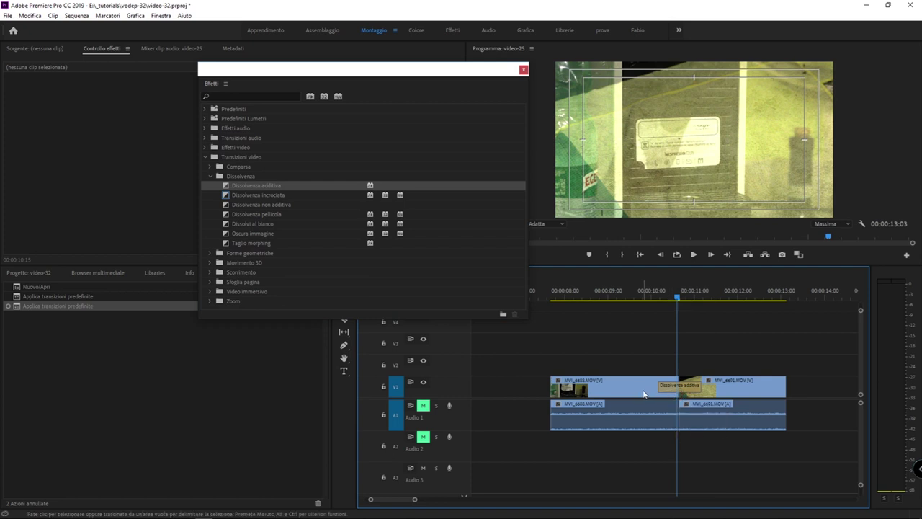
left_click(653, 394)
left_click(735, 382)
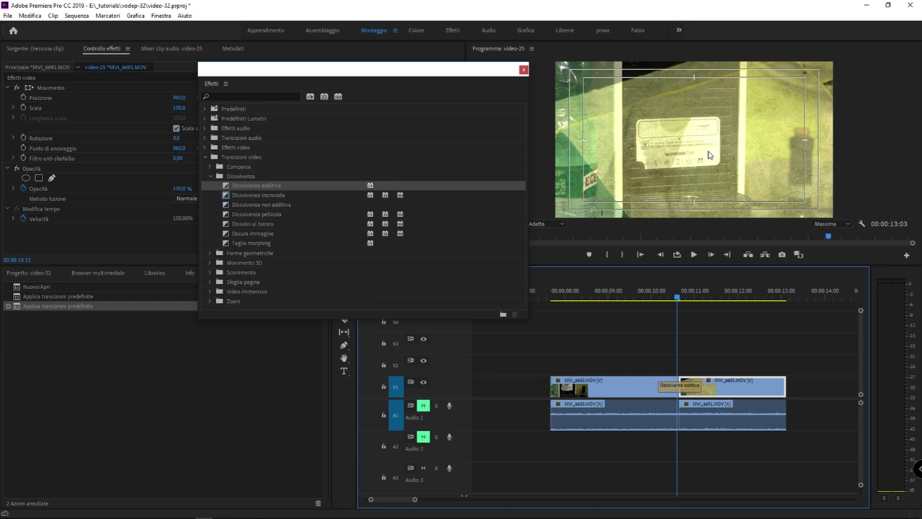
Scrub through the transition frames and select it to show its 1-second, centred-on-cut settings.
key("shift+Left")
key("shift+Left")
key("shift+Left")
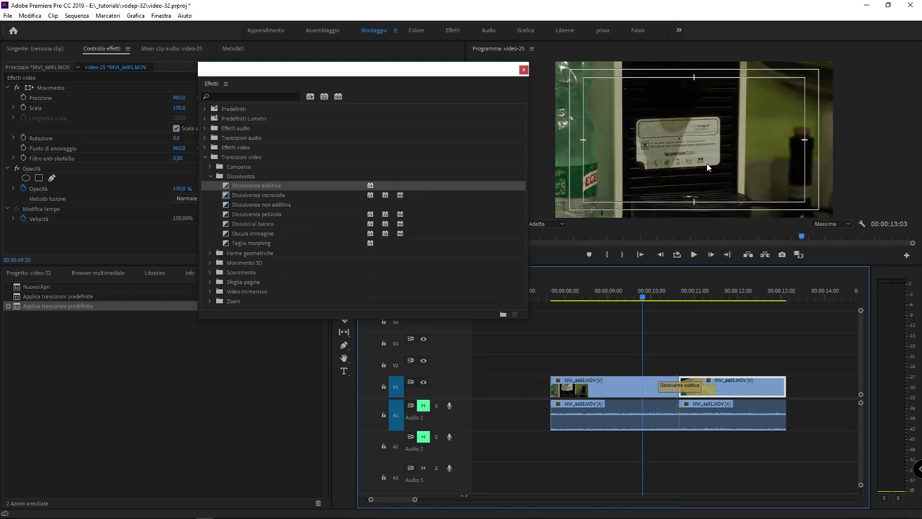
left_click(646, 297)
left_click_drag(646, 297, 678, 296)
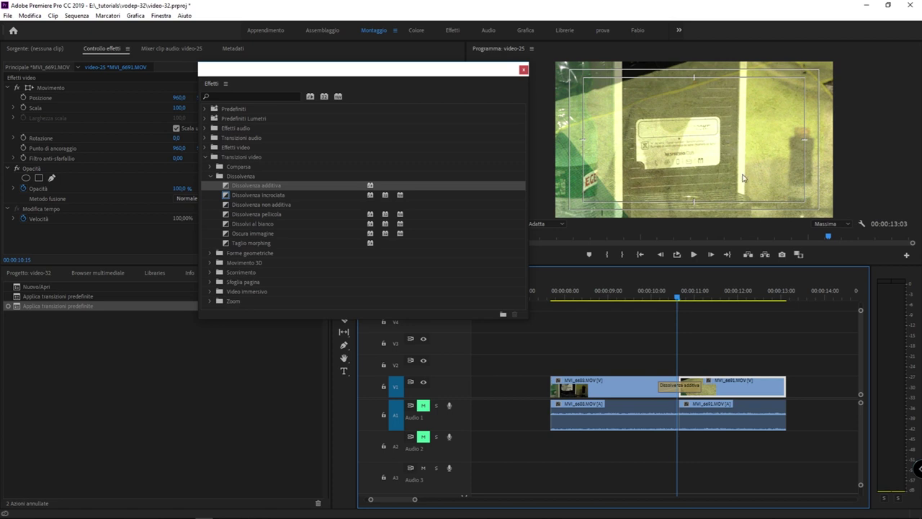
left_click_drag(677, 298, 681, 298)
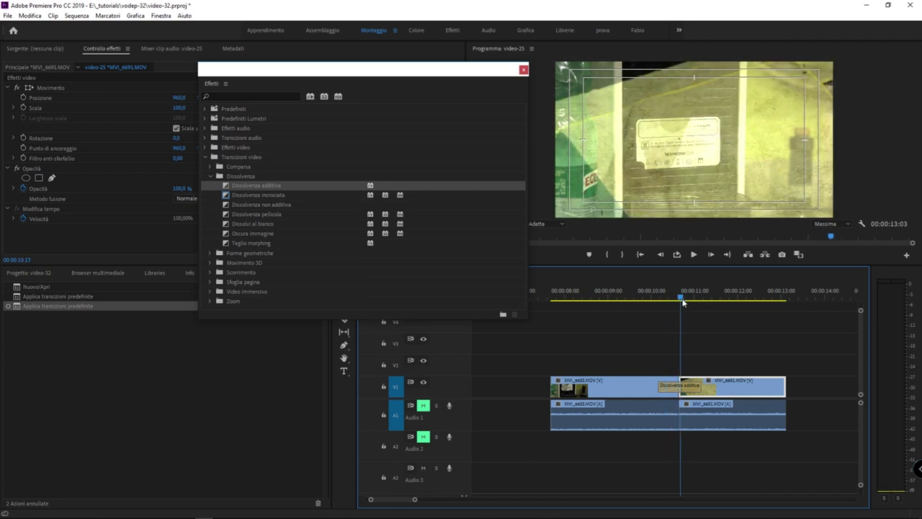
left_click(690, 390)
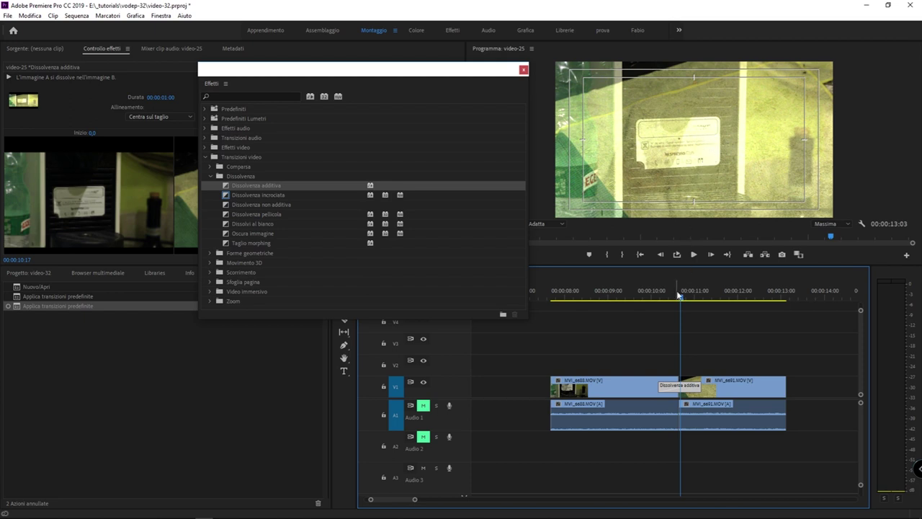
Play the additive dissolve preview twice from just before the cut.
mouse_move(678, 294)
left_mouse_down()
mouse_move(649, 294)
mouse_move(682, 302)
left_mouse_up()
key("space")
key("space")
key("space")
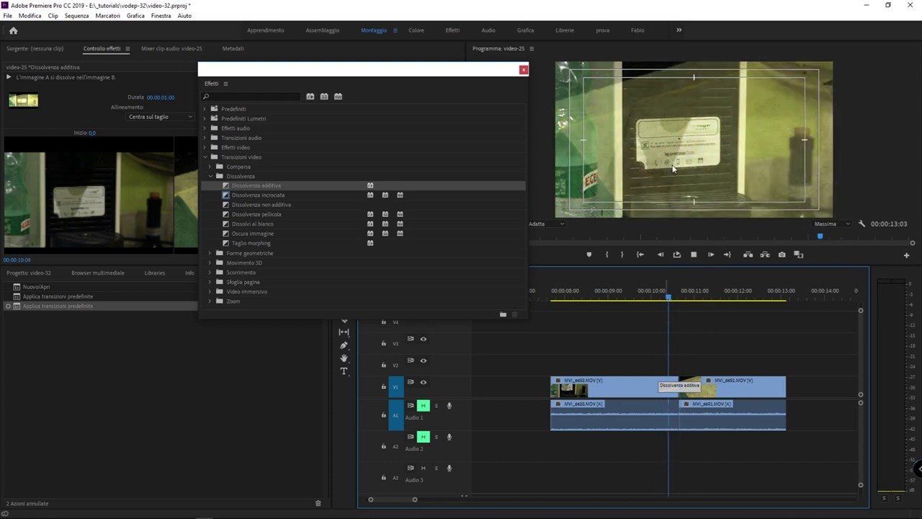
Try lengthening the transition to about three seconds, undo, and swap in Dissolvenza non additiva.
key("space")
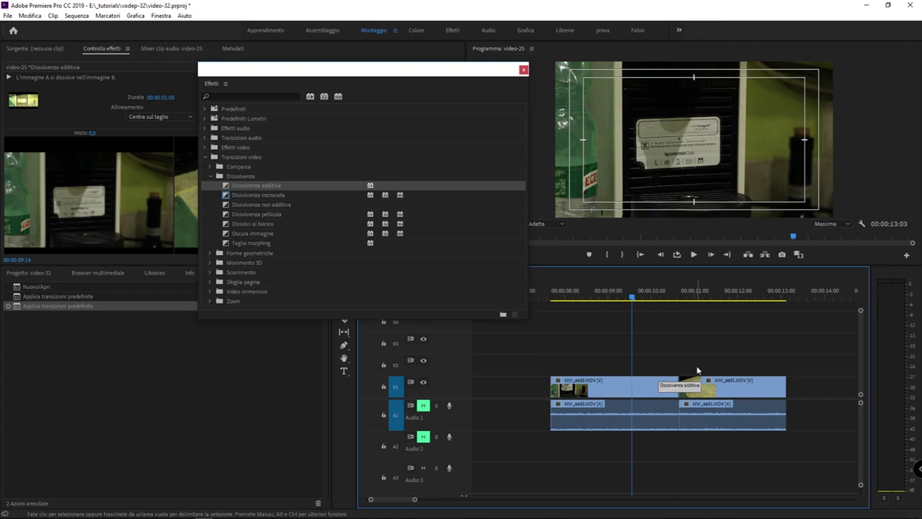
mouse_move(696, 387)
left_mouse_down()
mouse_move(720, 387)
mouse_move(678, 387)
left_mouse_up()
key("space")
key("space")
key("ctrl+z")
key("ctrl+z")
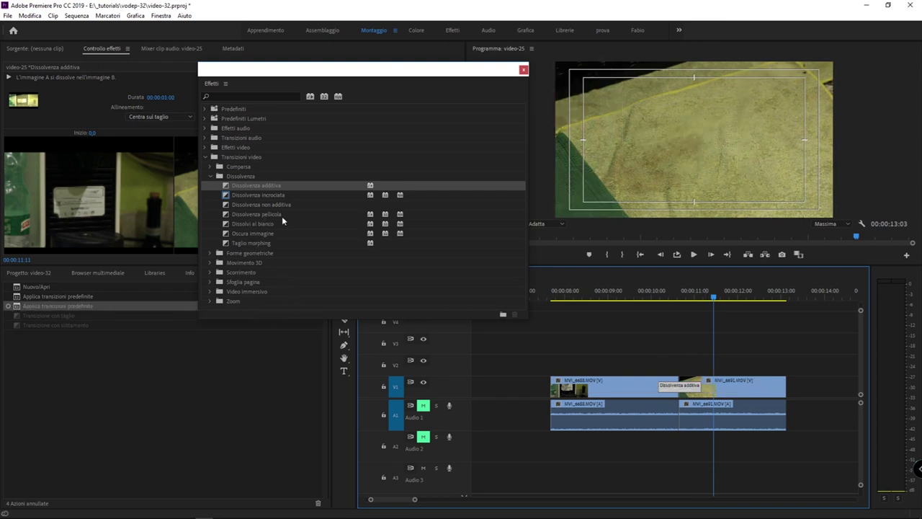
left_click_drag(283, 204, 685, 376)
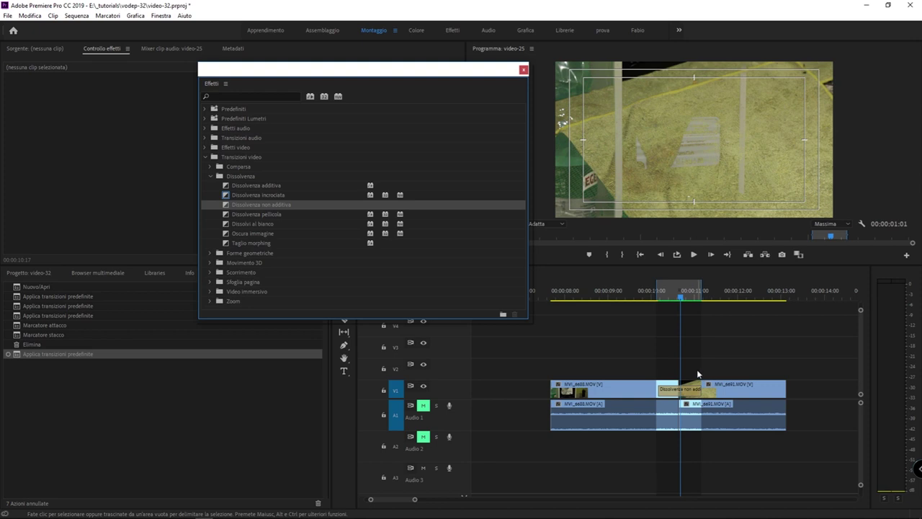
Preview the Dissolvenza non additiva, then delete it from the V1 cut.
left_click(651, 296)
key("space")
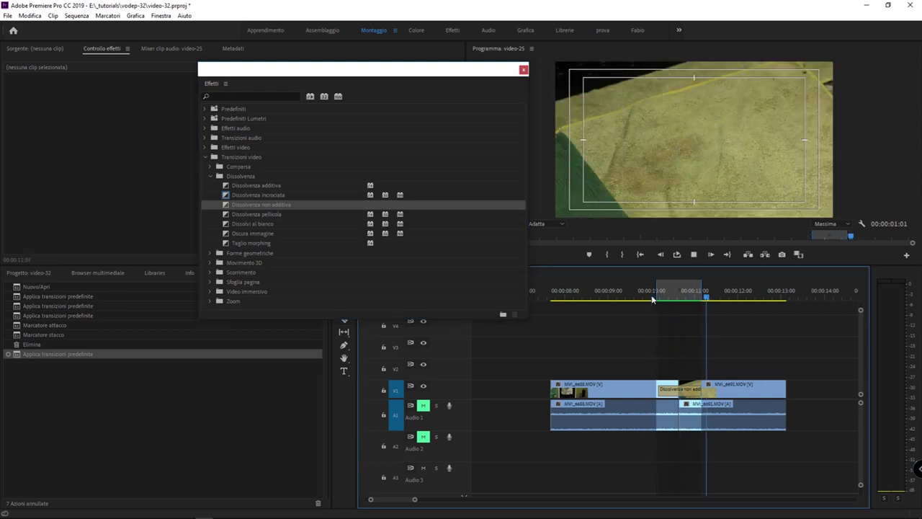
key("space")
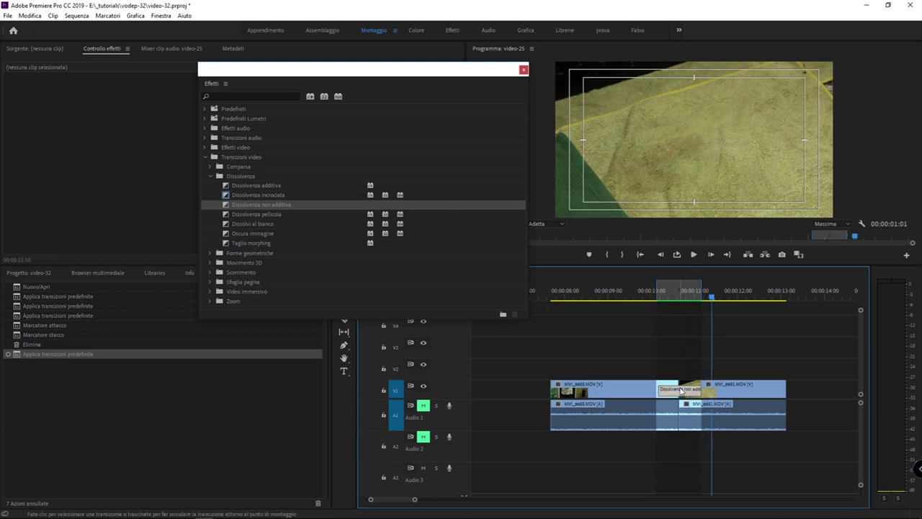
left_click(682, 389)
key("Delete")
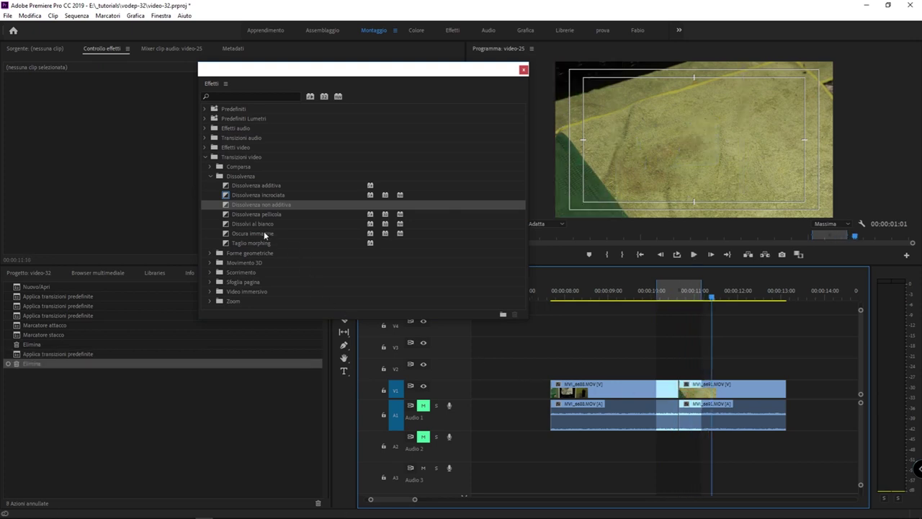
Apply Dissolvenza pellicola to the V1 cut and play it from just before the cut.
left_click(245, 213)
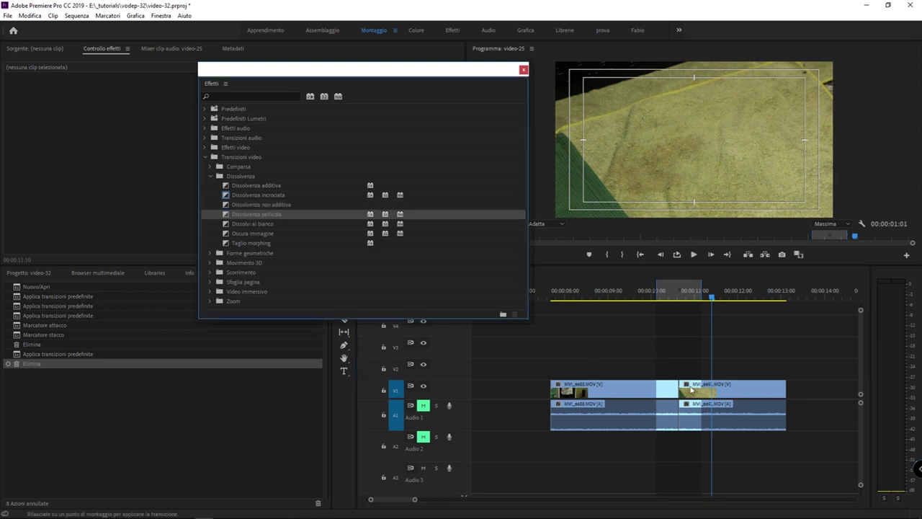
left_click_drag(447, 274, 679, 390)
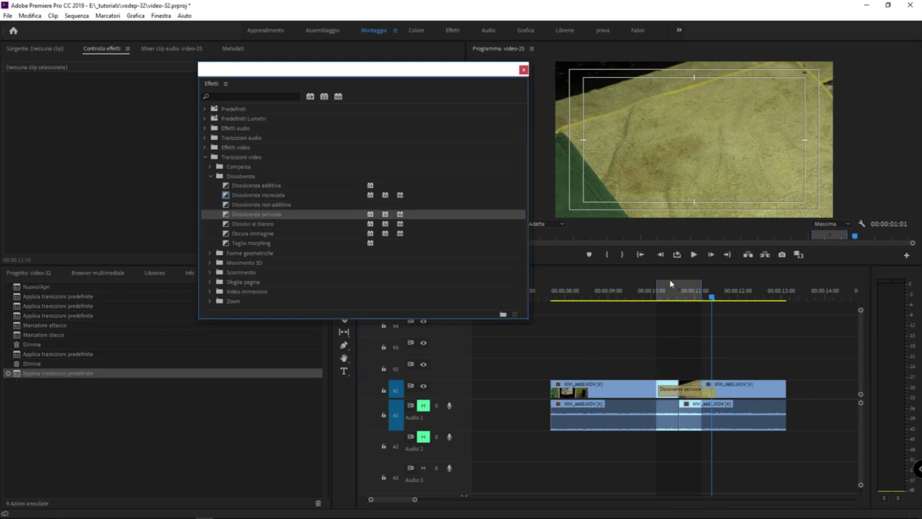
left_click(624, 295)
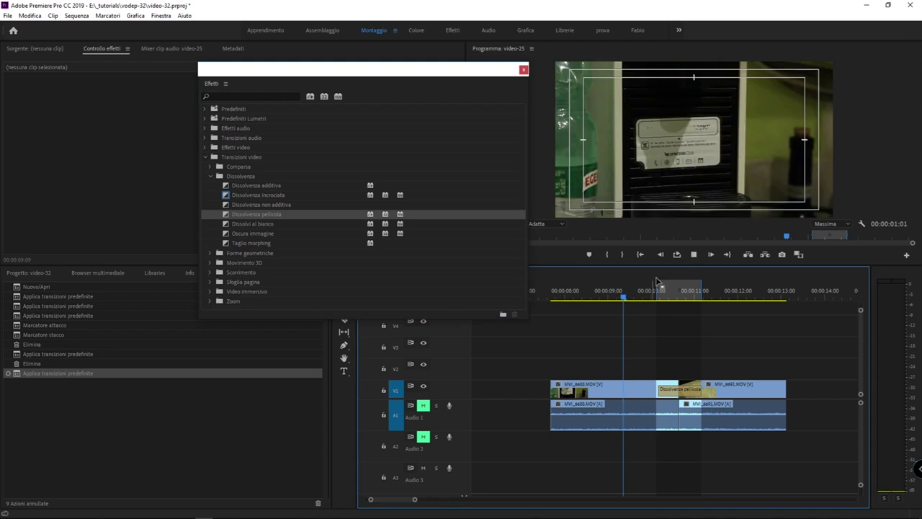
key("space")
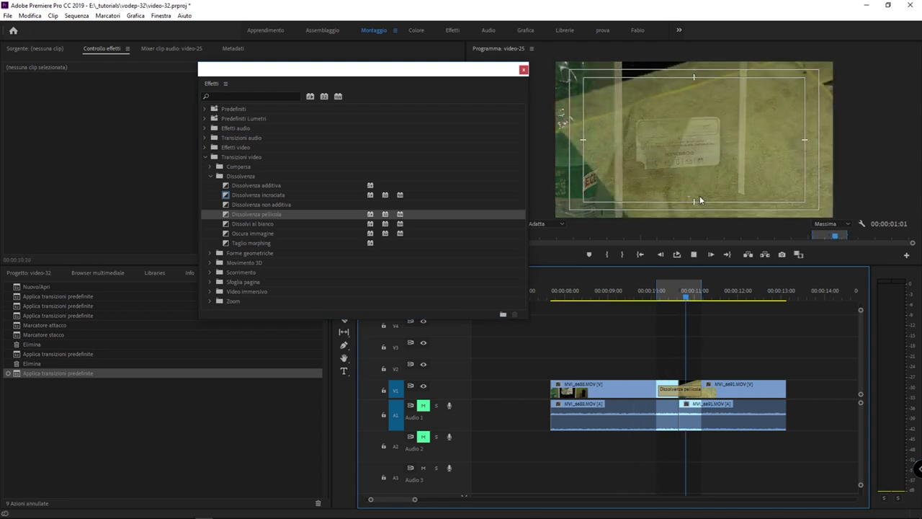
left_click(649, 294)
left_click_drag(649, 294, 645, 295)
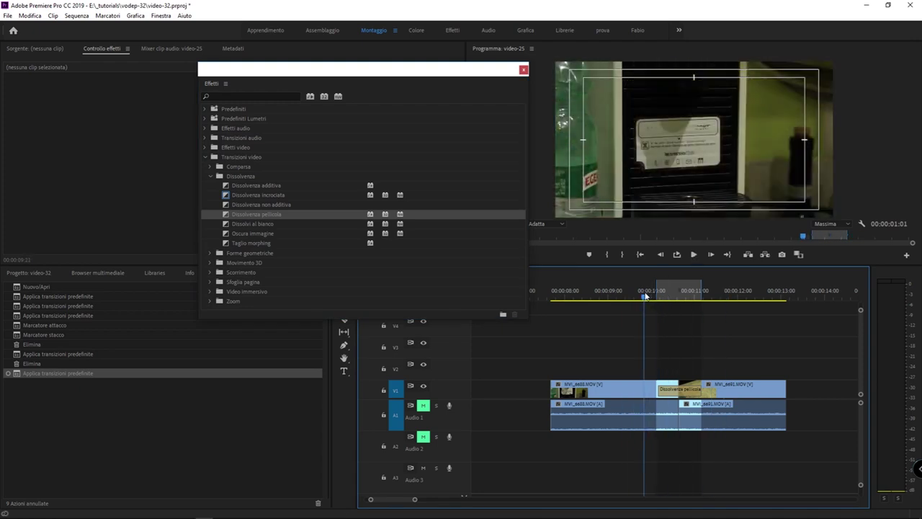
key("space")
Replay the film dissolve several times, shifting the marked range around the transition.
left_click_drag(659, 296, 641, 295)
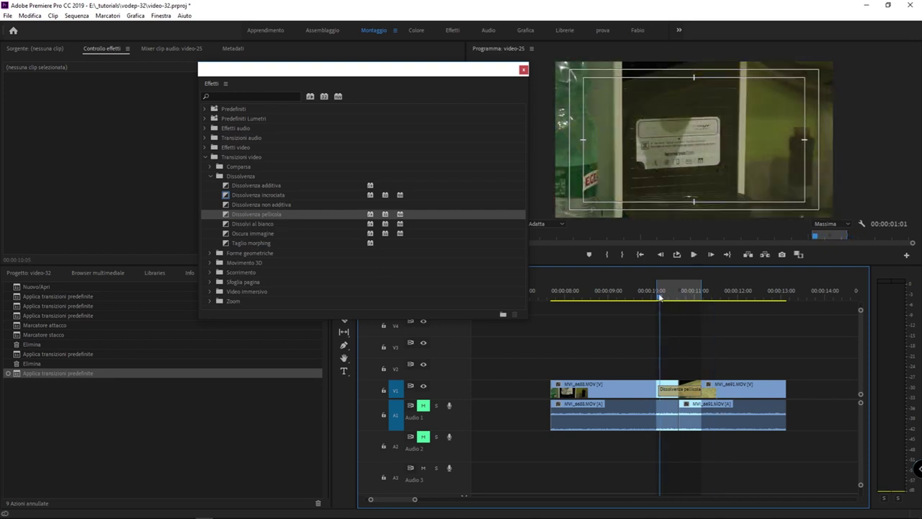
key("space")
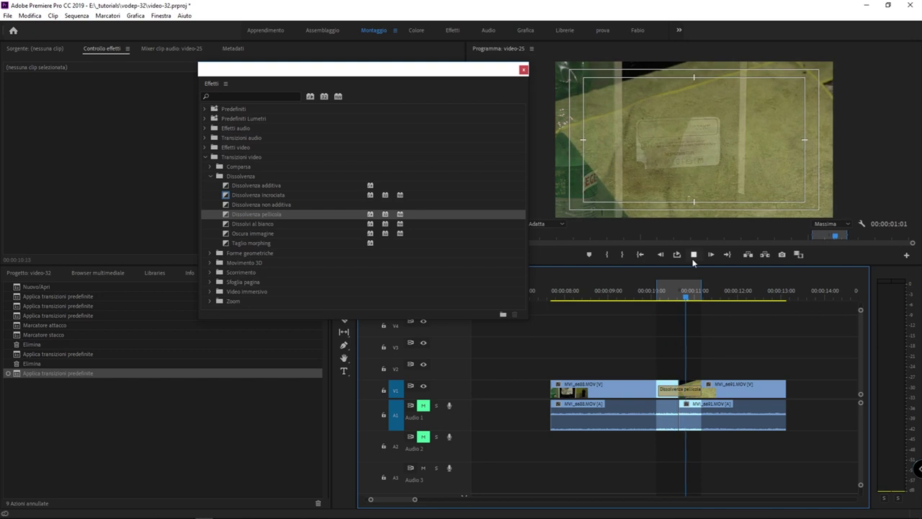
left_click(668, 295)
left_click_drag(668, 296, 642, 295)
key("space")
key("space")
mouse_move(679, 294)
left_mouse_down()
mouse_move(690, 294)
mouse_move(679, 294)
left_mouse_up()
key("ctrl+shift+space")
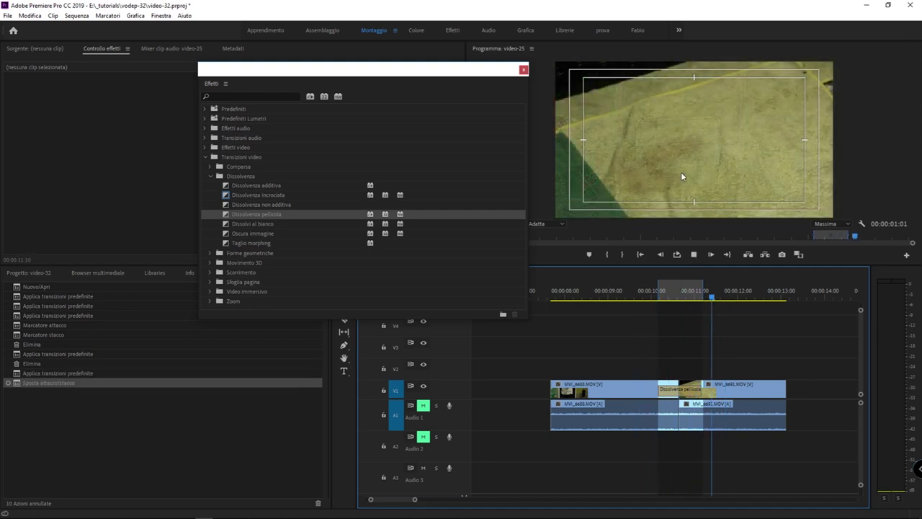
left_click(648, 296)
key("space")
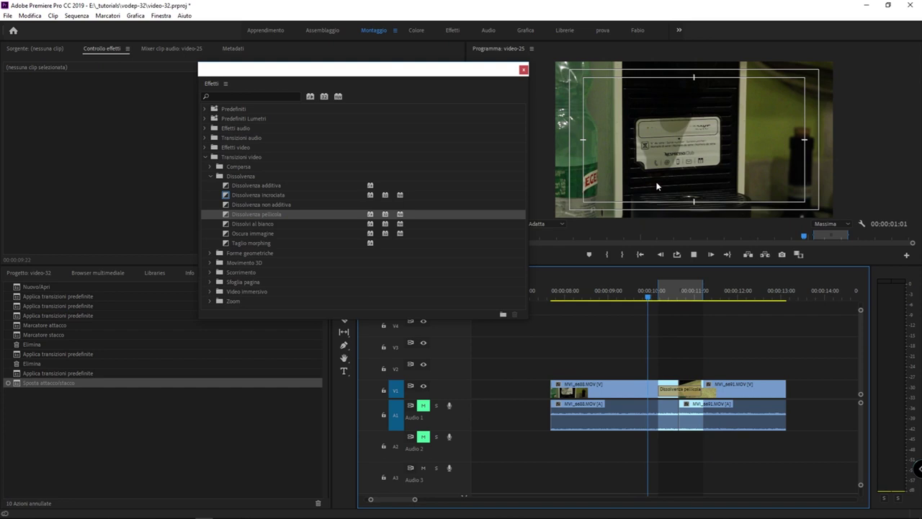
left_click(657, 294)
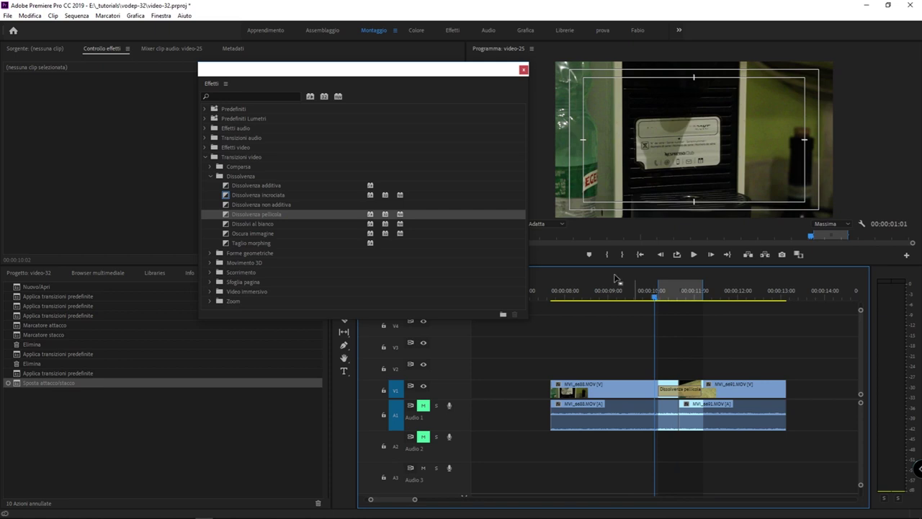
Browse the Dissolvenza list in Effetti and play the film dissolve twice more.
left_click(281, 195)
left_click(284, 214)
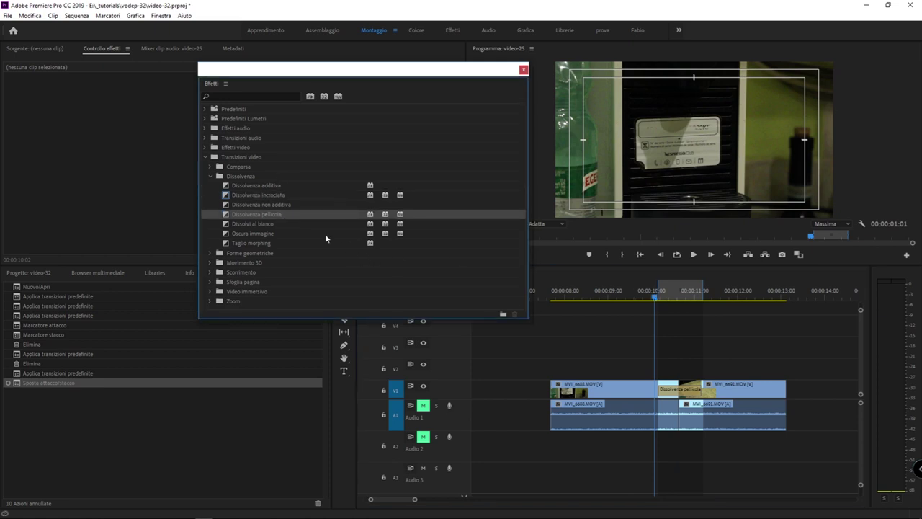
left_click(647, 294)
key("space")
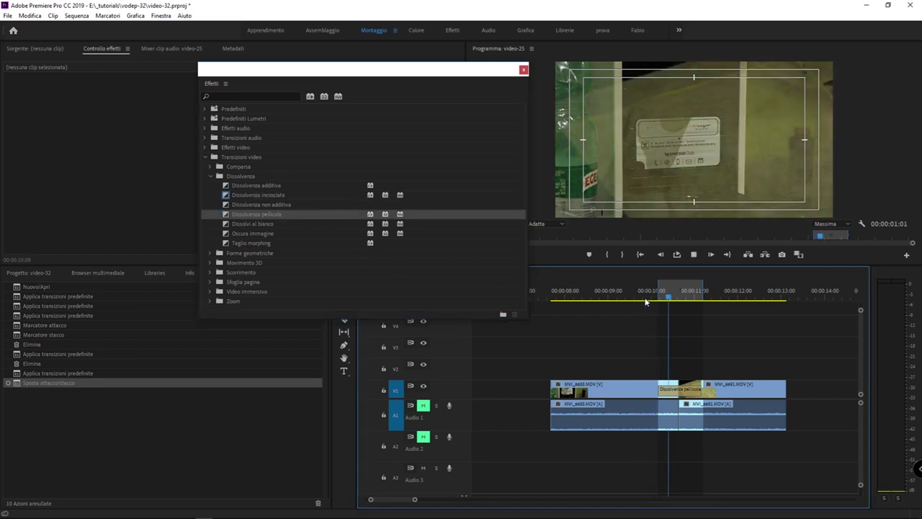
left_click(645, 297)
key("space")
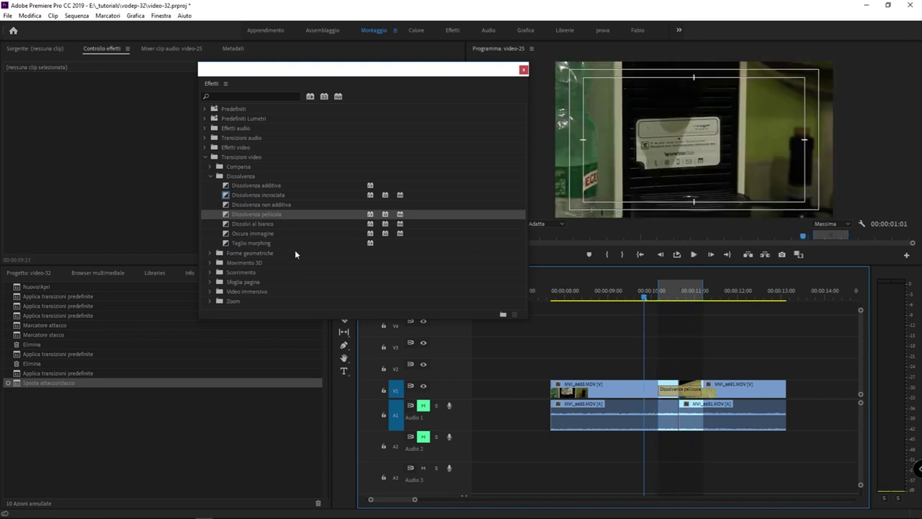
Replace it with Dissolvi al bianco, preview the dip to white, and select it on V1.
left_click_drag(260, 224, 684, 389)
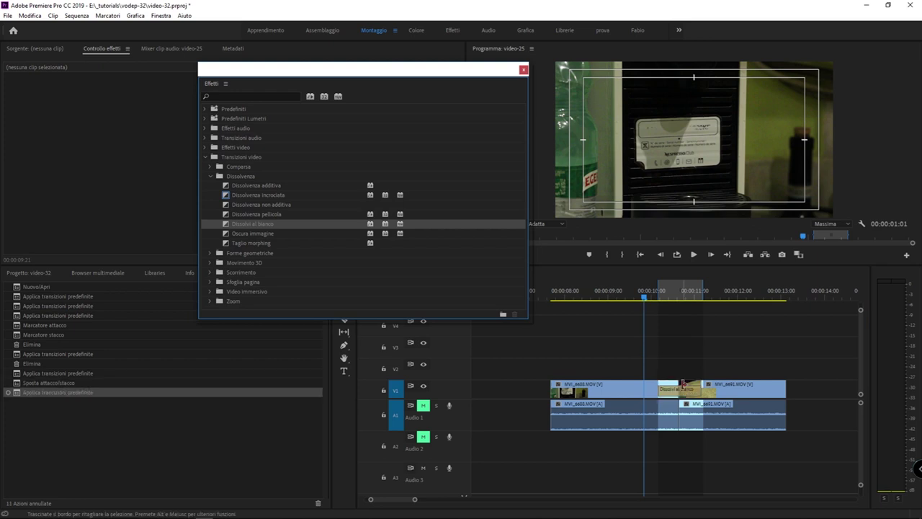
key("space")
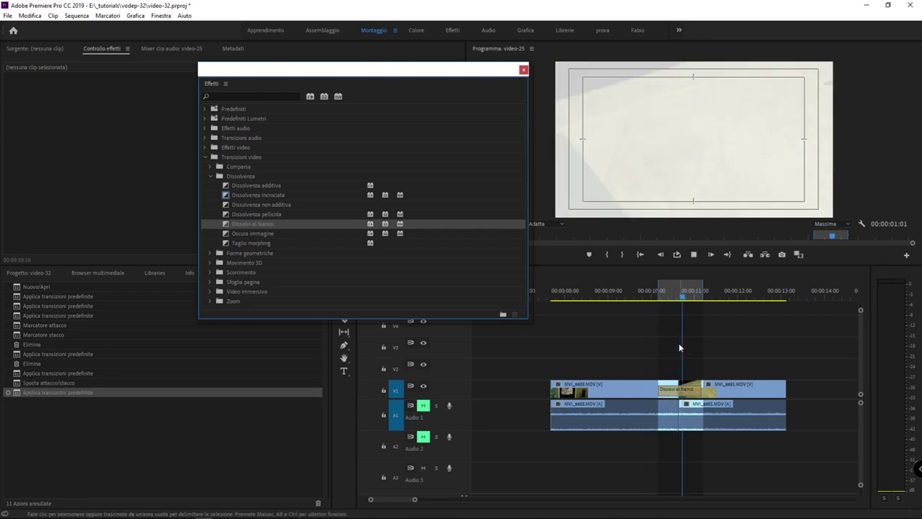
left_click_drag(634, 296, 682, 303)
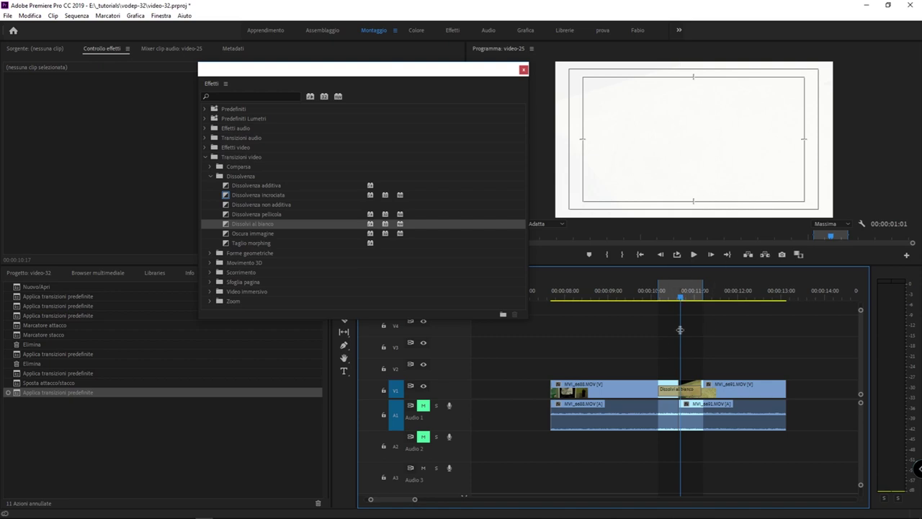
left_click_drag(680, 329, 707, 378)
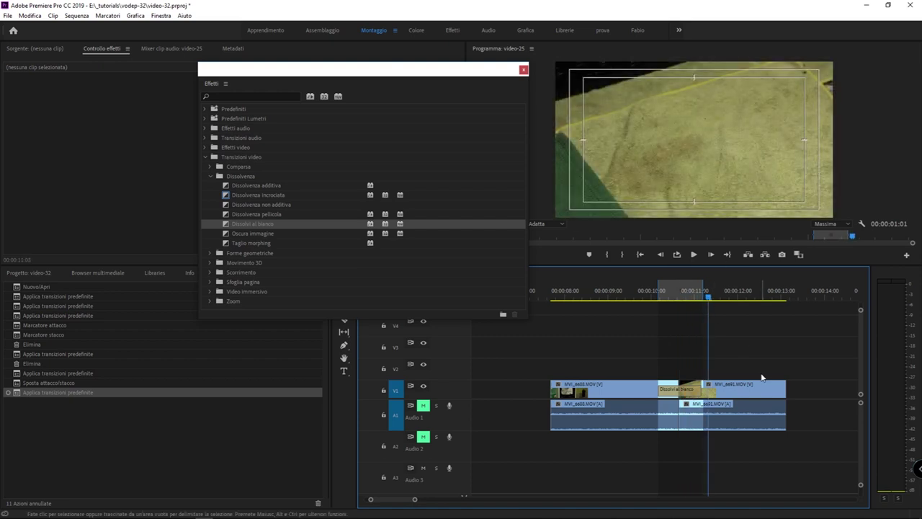
key("space")
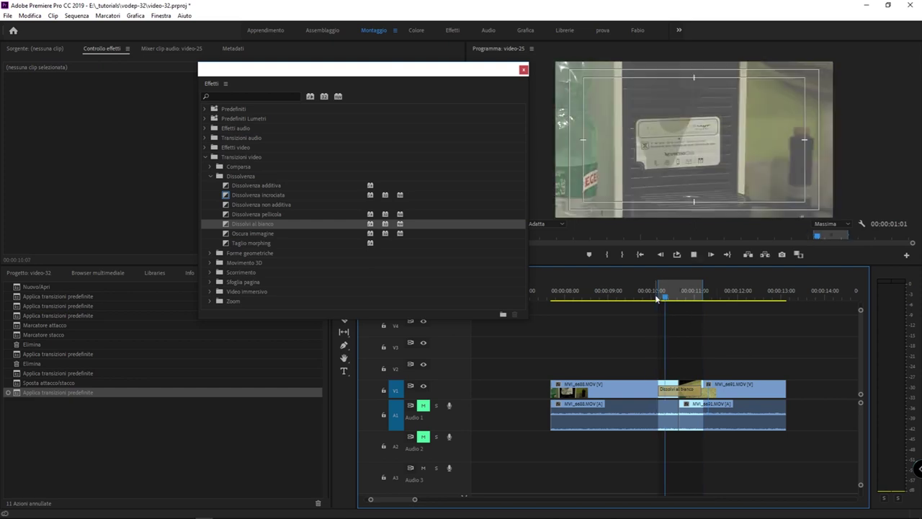
key("space")
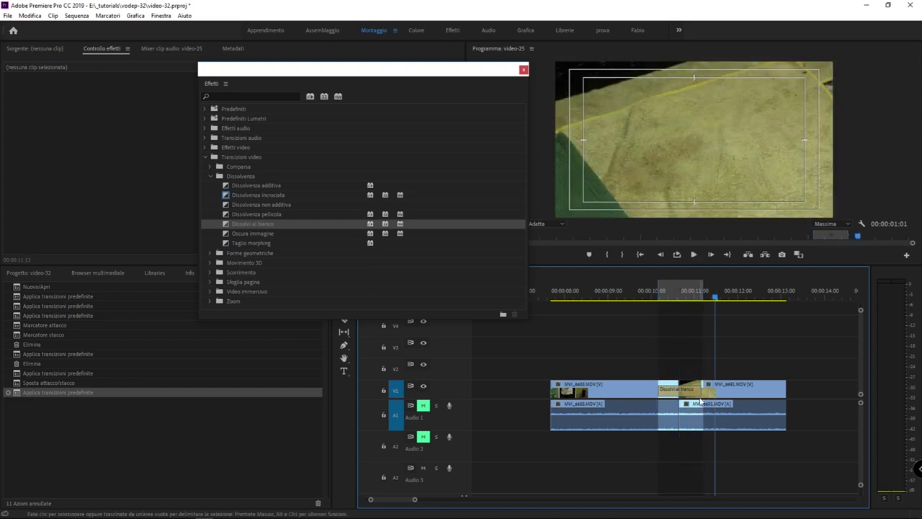
left_click(696, 394)
Shorten Dissolvi al bianco to 3 frames by trimming its edges, and preview it.
left_click_drag(697, 395, 681, 390)
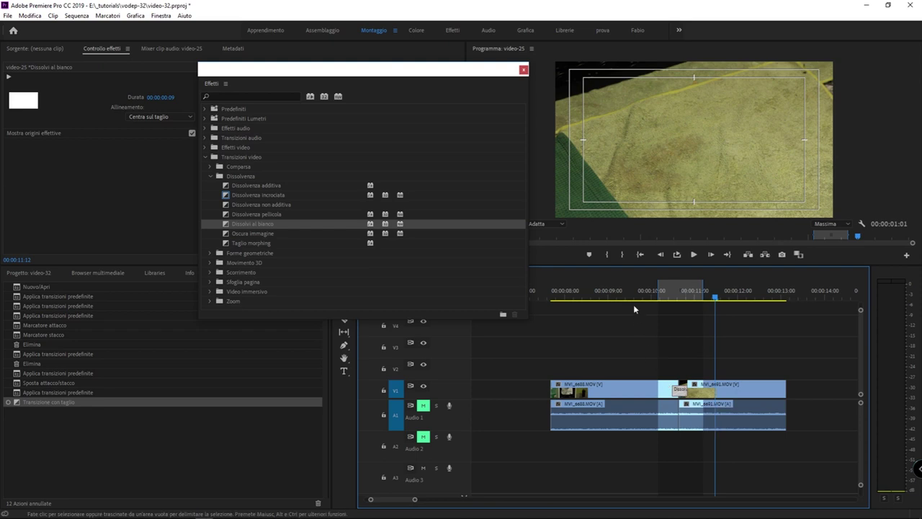
left_click(651, 296)
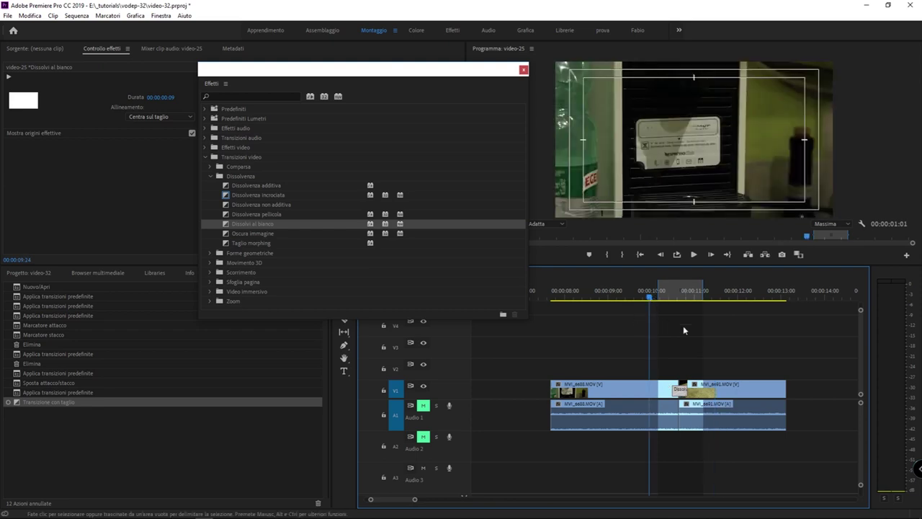
key("space")
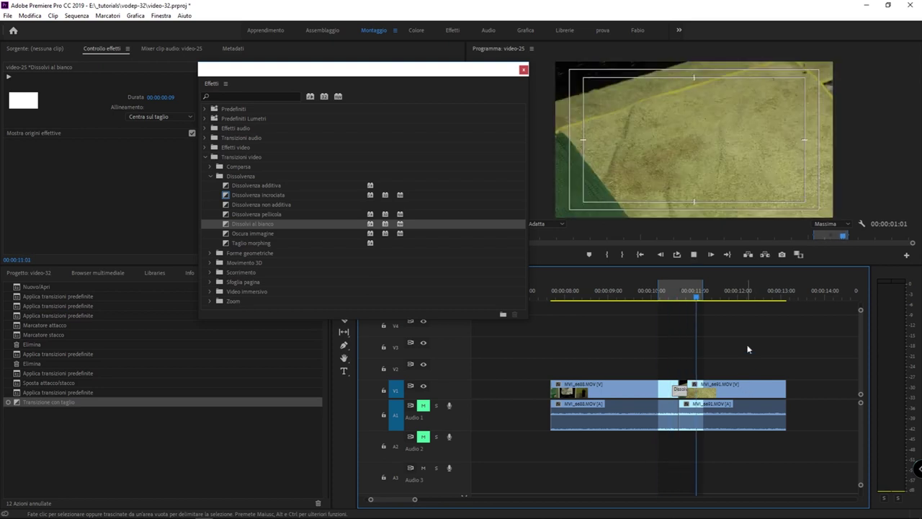
left_click_drag(682, 389, 678, 390)
left_click(646, 294)
key("space")
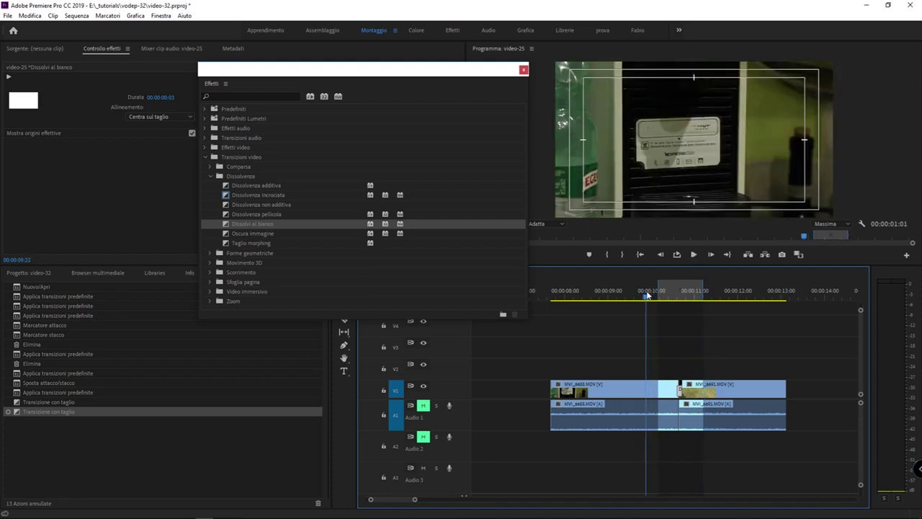
Replay the shortened cut a few more times, then delete the transition.
key("space")
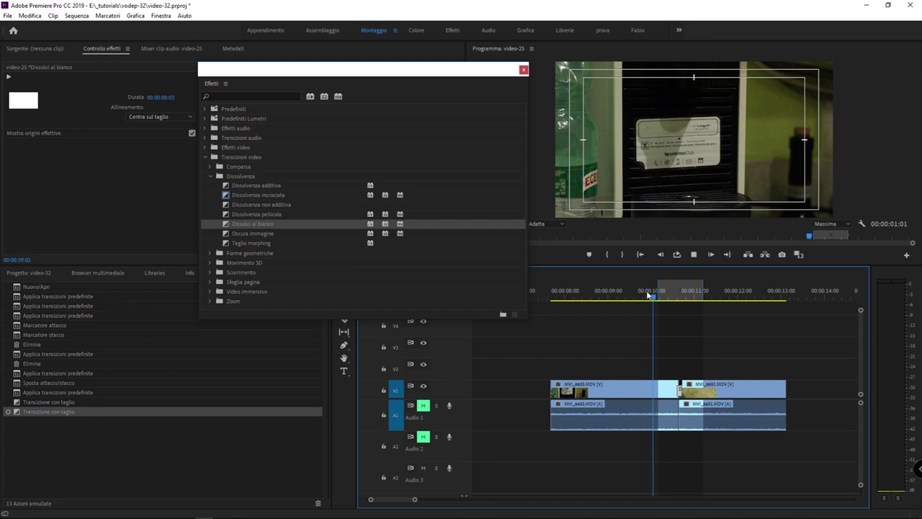
key("space")
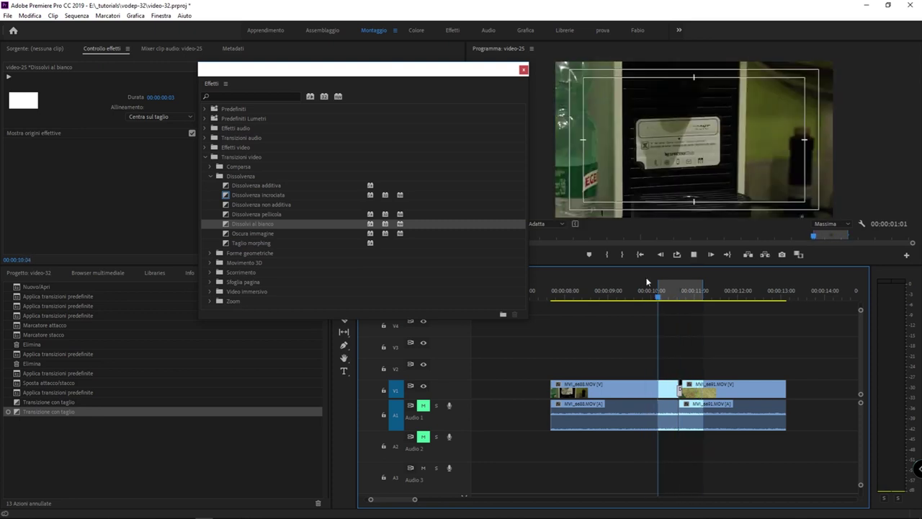
key("space")
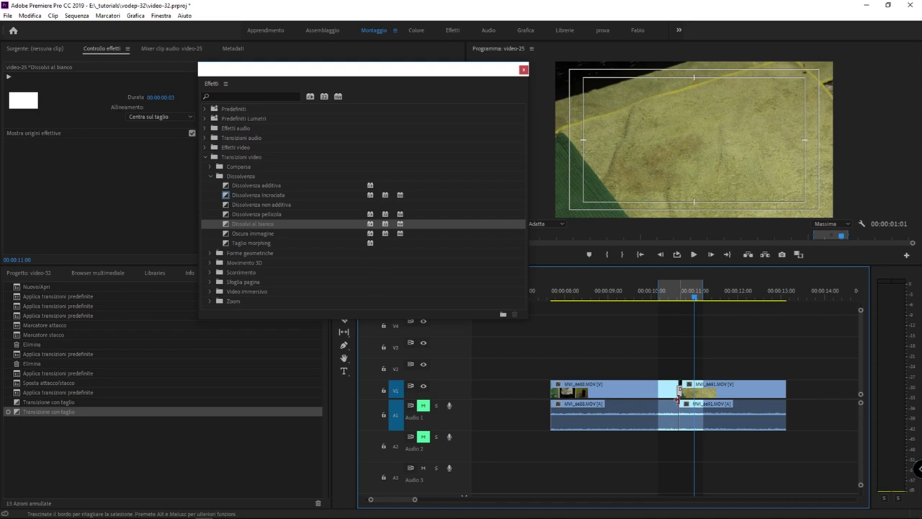
key("Delete")
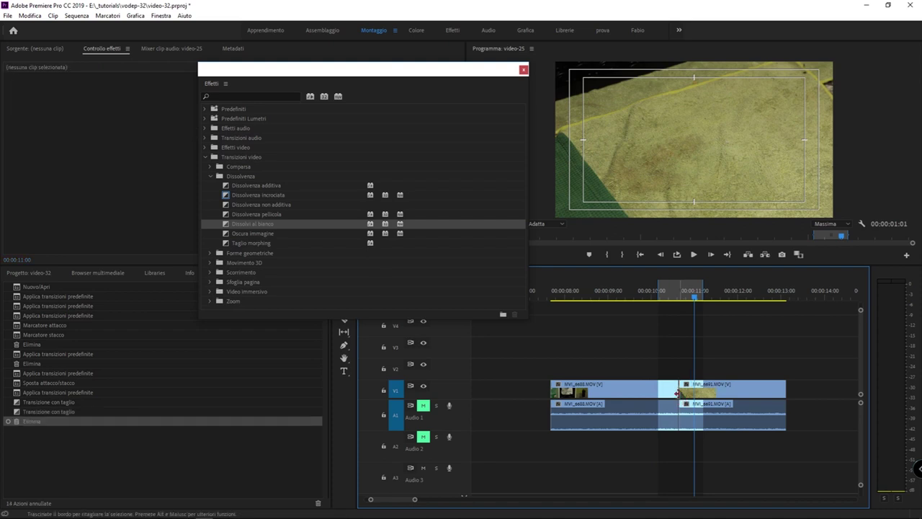
Apply Oscura immagine to the V1 cut and scrub and play through the fade to black.
left_click(274, 235)
left_click_drag(266, 235, 680, 392)
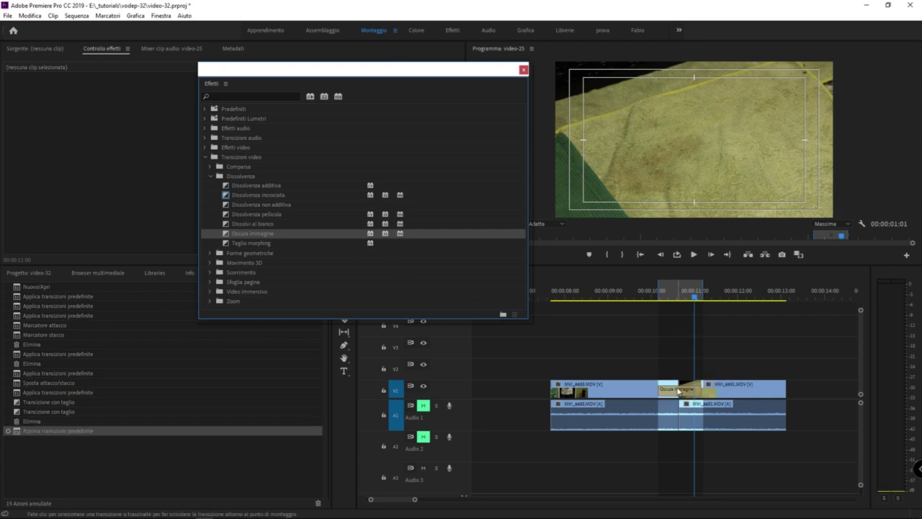
left_click(675, 300)
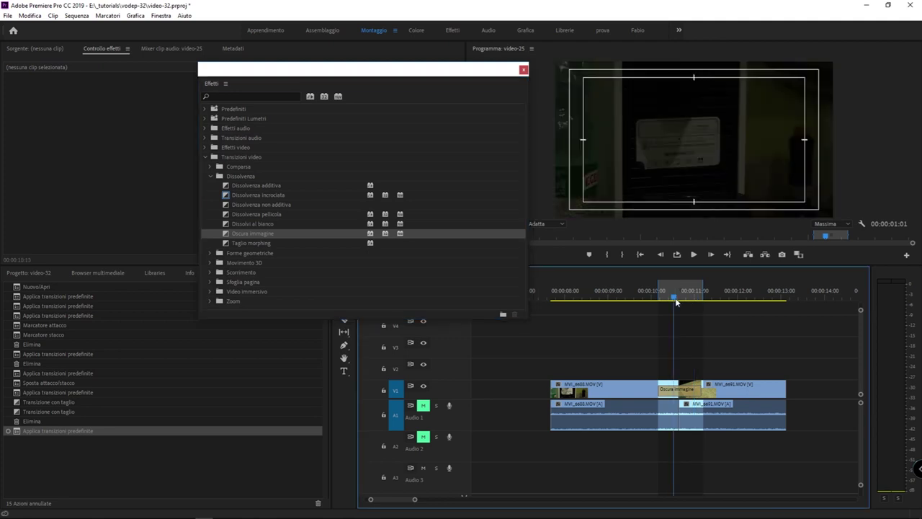
left_click_drag(676, 301, 683, 304)
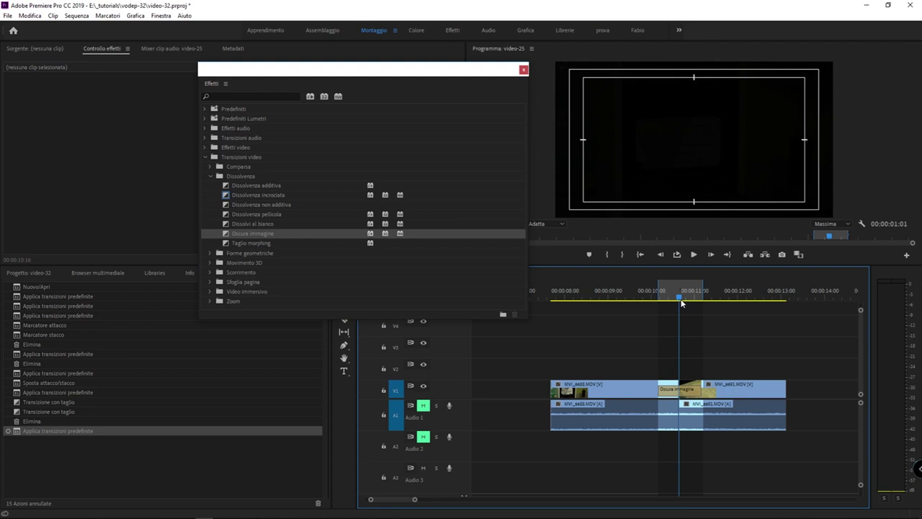
left_click(652, 301)
key("space")
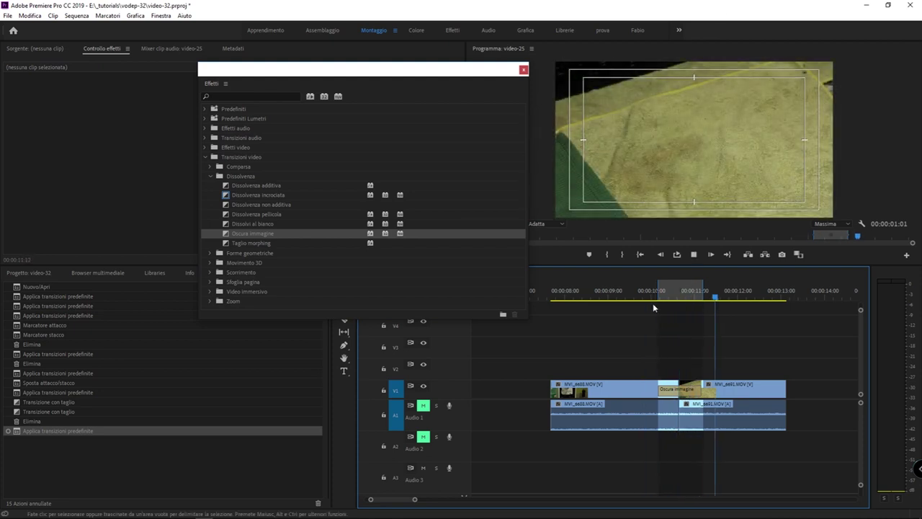
left_click(646, 295)
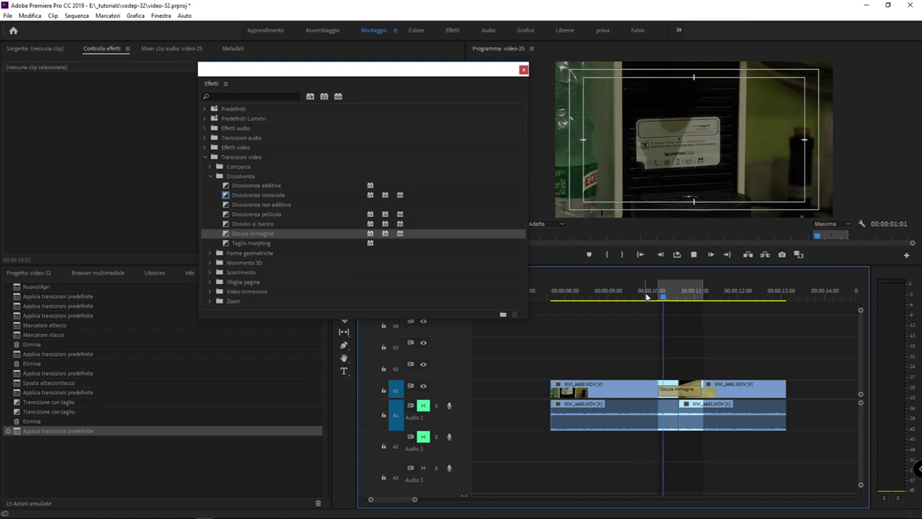
key("space")
Shorten the fade-to-black from its right end and preview the shorter version.
left_click_drag(700, 389, 680, 389)
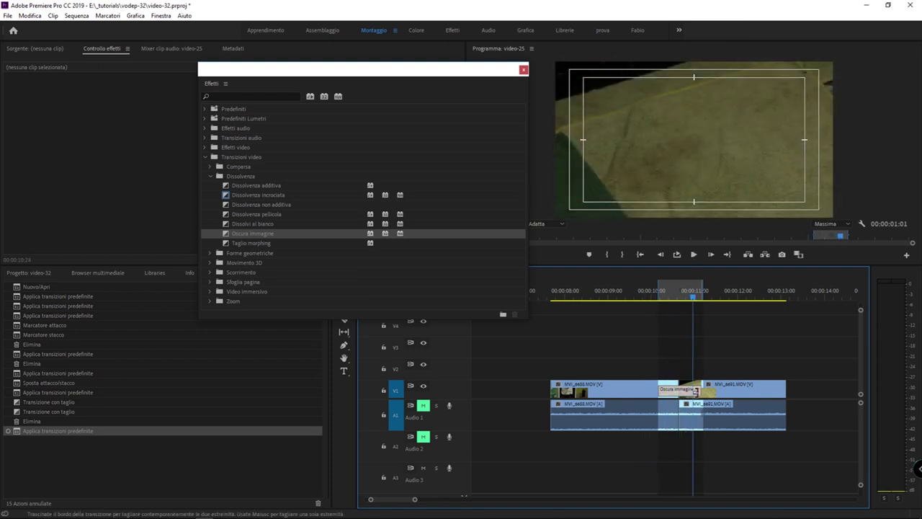
left_click(654, 295)
key("space")
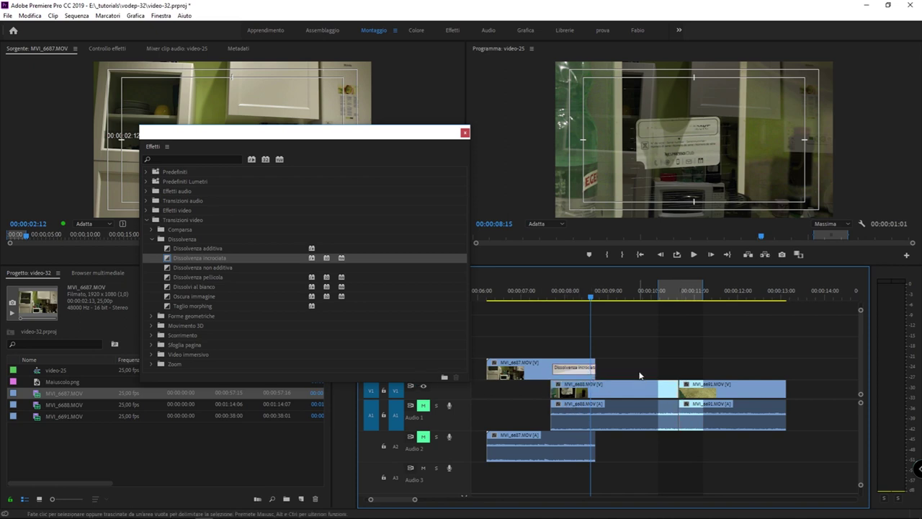
Drag the V1 clips later, play to check, then put them back in place.
left_click_drag(645, 389, 773, 384)
key("space")
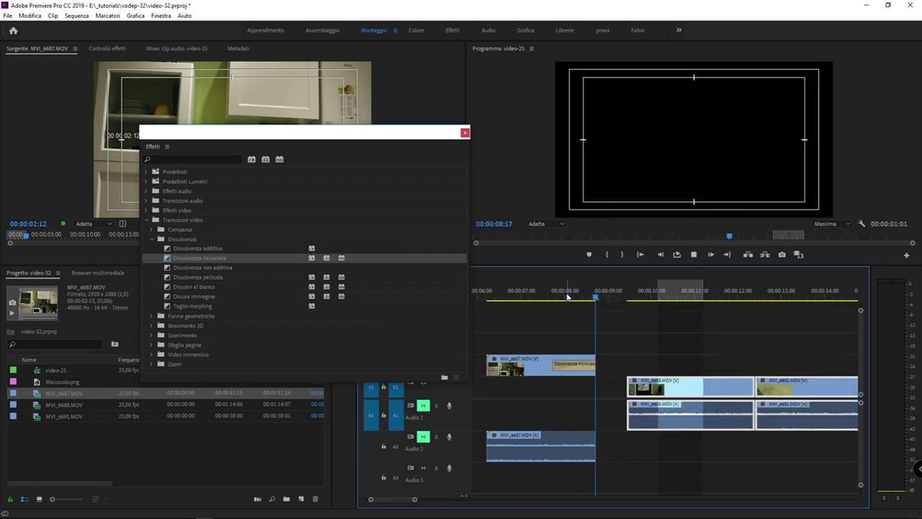
left_click_drag(567, 295, 534, 296)
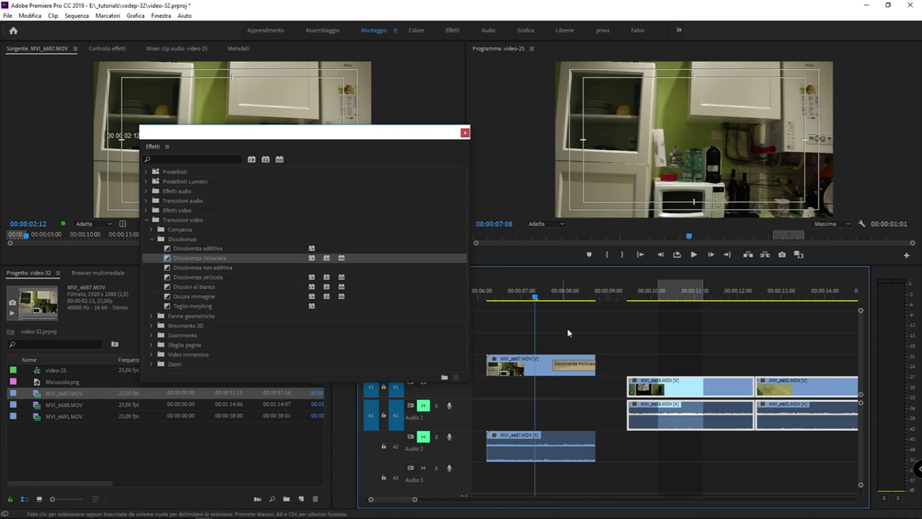
mouse_move(642, 382)
left_mouse_down()
mouse_move(715, 393)
mouse_move(623, 383)
left_mouse_up()
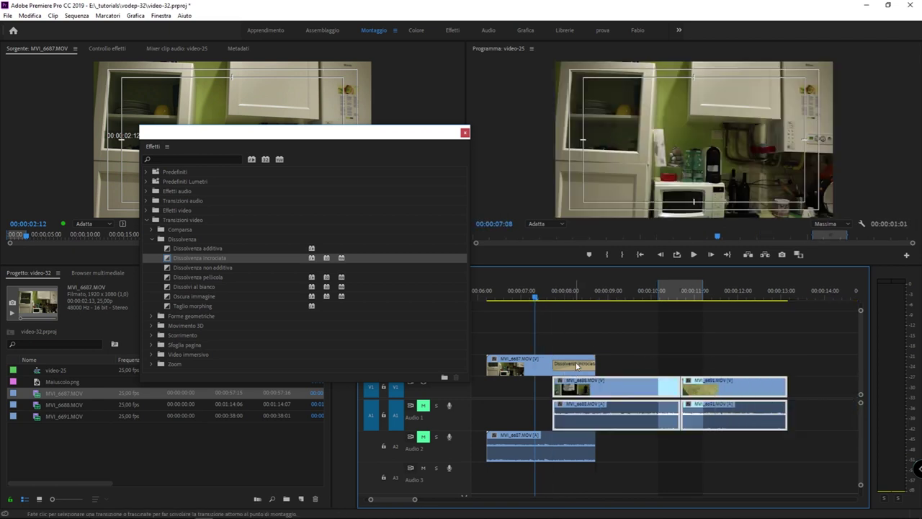
Play the upper clip's cross dissolve, select Dissolvenza incrociata in Effetti, and move the window aside.
key("space")
key("space")
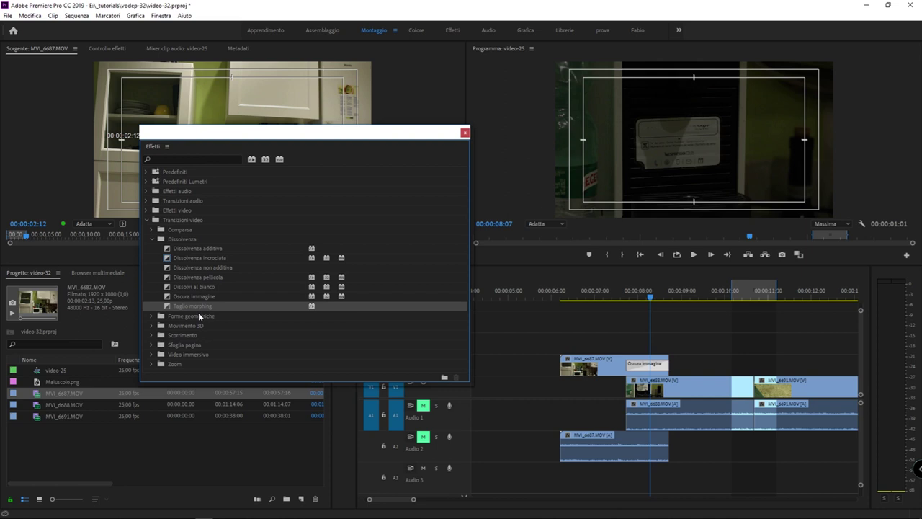
left_click(197, 258)
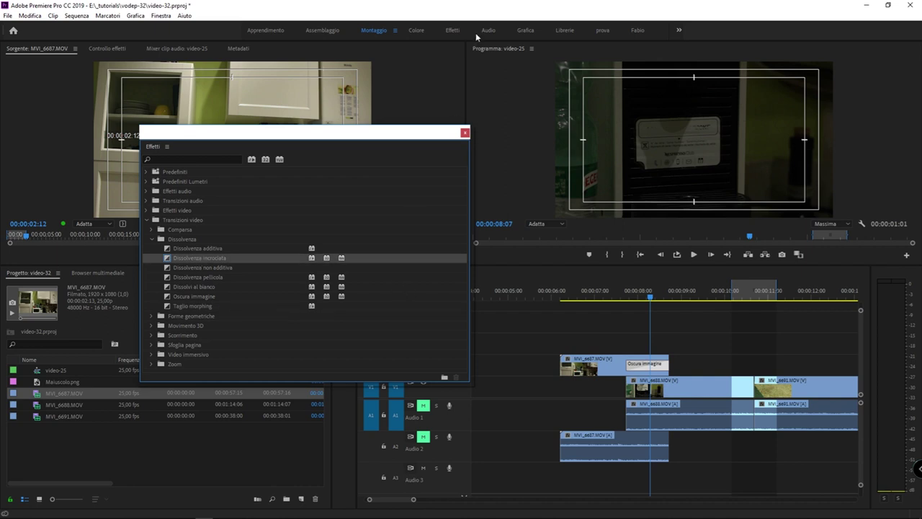
left_click_drag(402, 136, 500, 32)
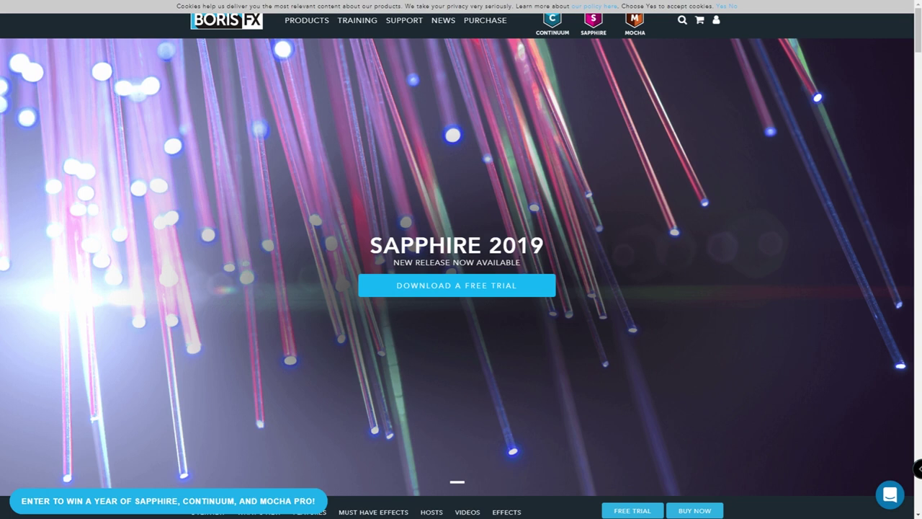
Open the Sapphire effects gallery, view the WipeMoire transition page, then go back.
scroll(578, 226, "down", 5)
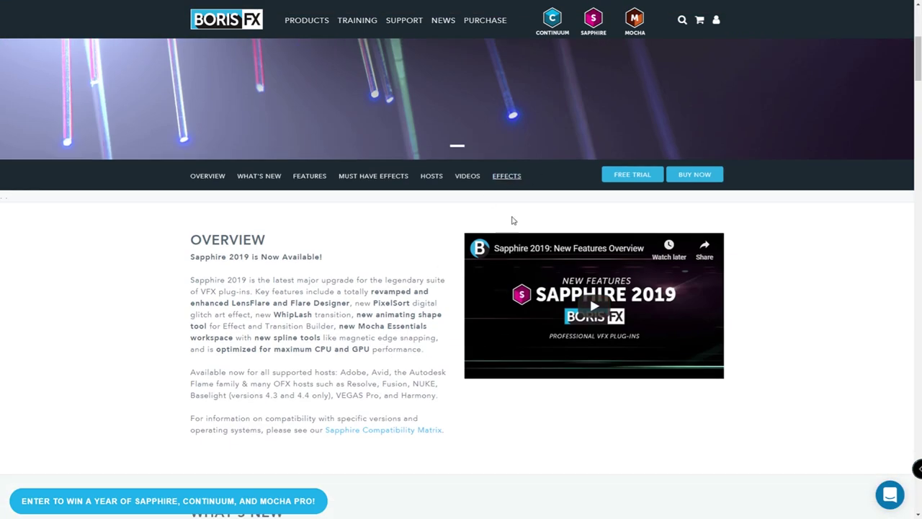
left_click(507, 177)
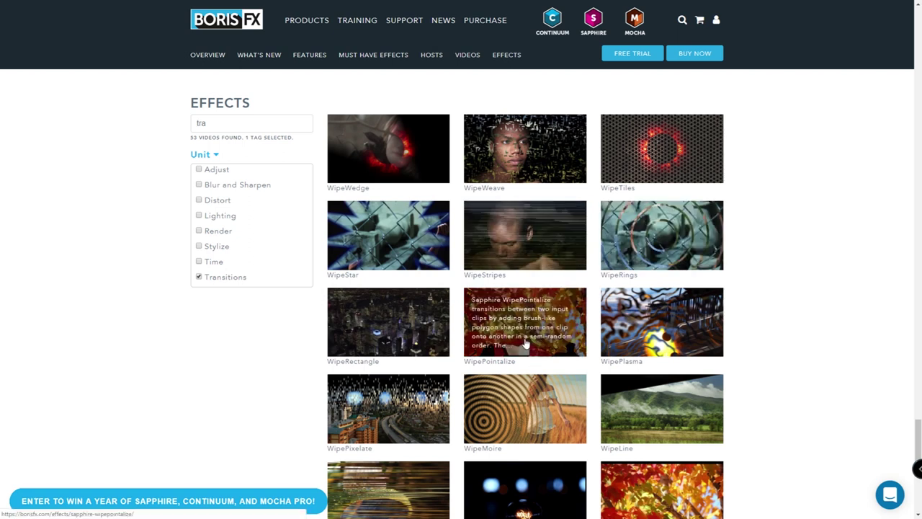
left_click(507, 422)
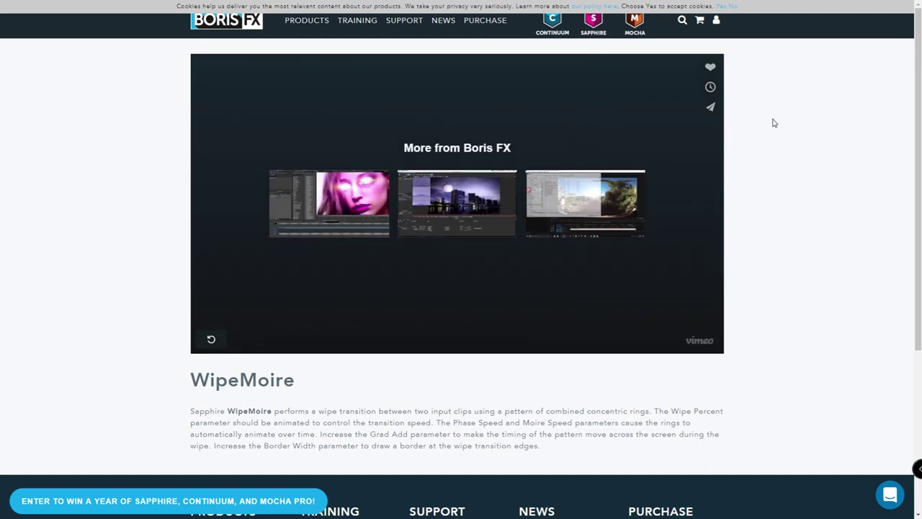
right_click(773, 124)
left_click(793, 143)
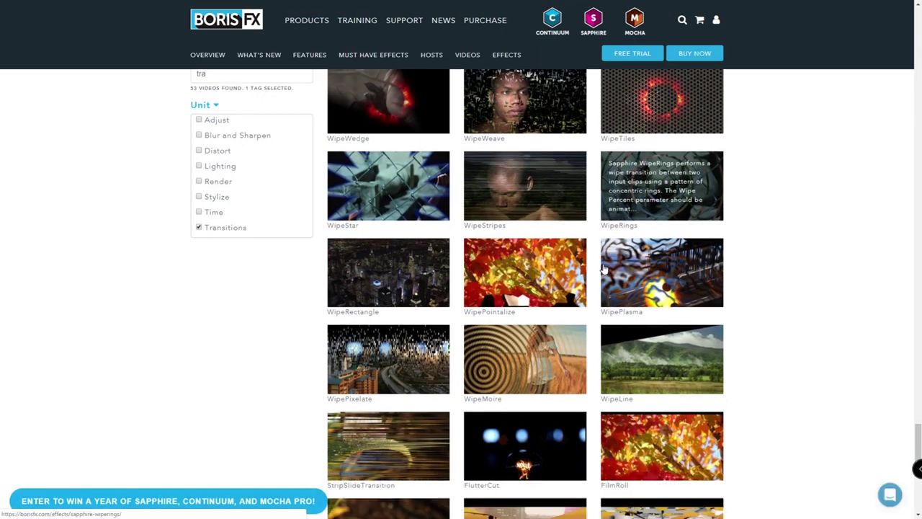
Play the FlutterCut transition demo video, then return to the transitions gallery.
scroll(536, 342, "down", 2)
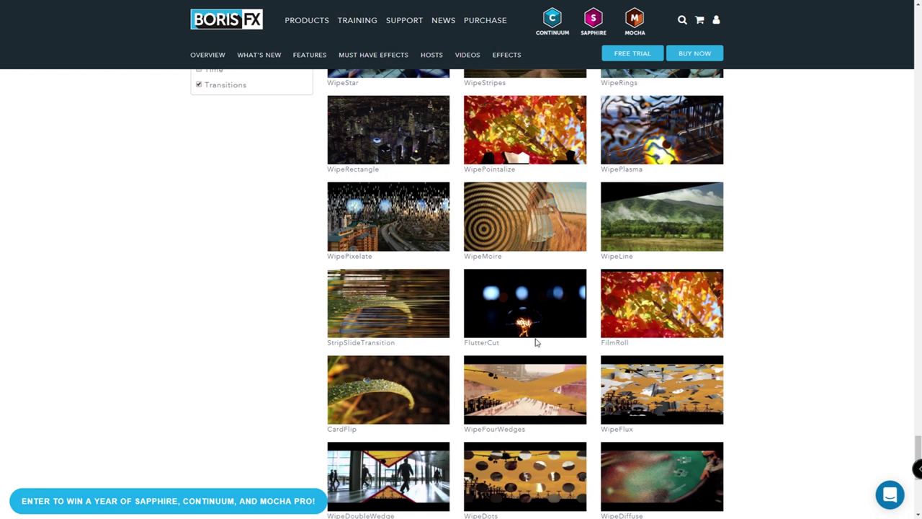
left_click(534, 339)
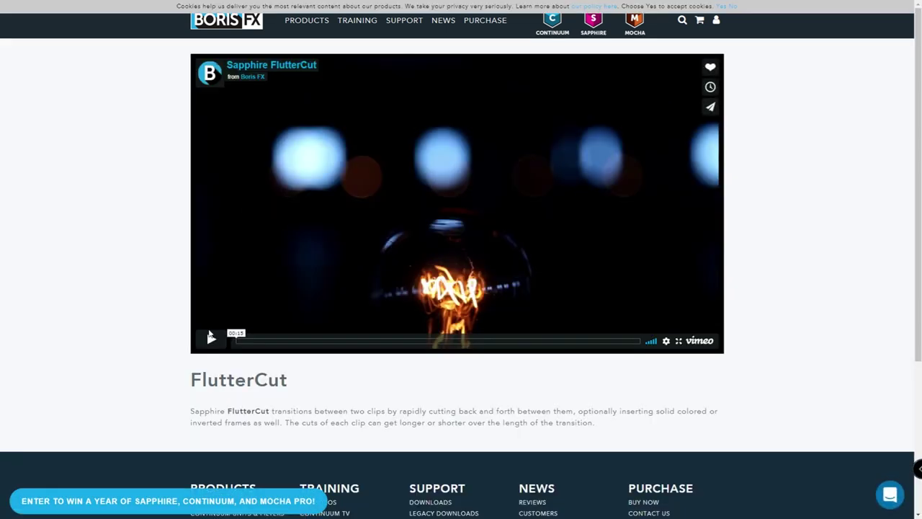
left_click(210, 336)
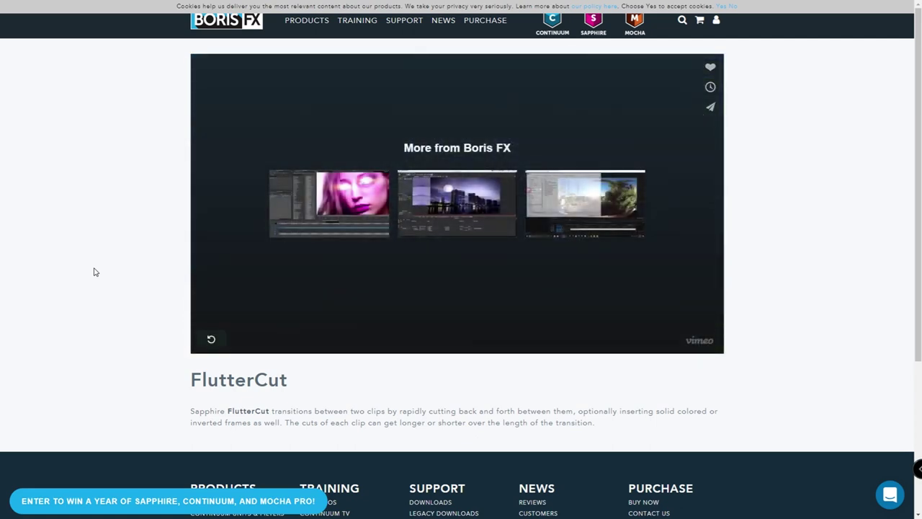
right_click(737, 119)
left_click(792, 148)
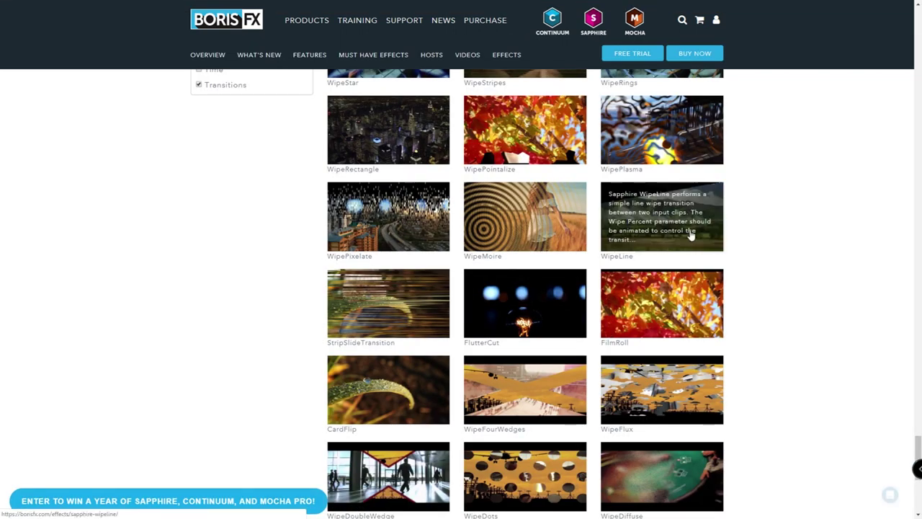
scroll(648, 265, "down", 4)
scroll(612, 256, "up", 3)
scroll(569, 249, "up", 3)
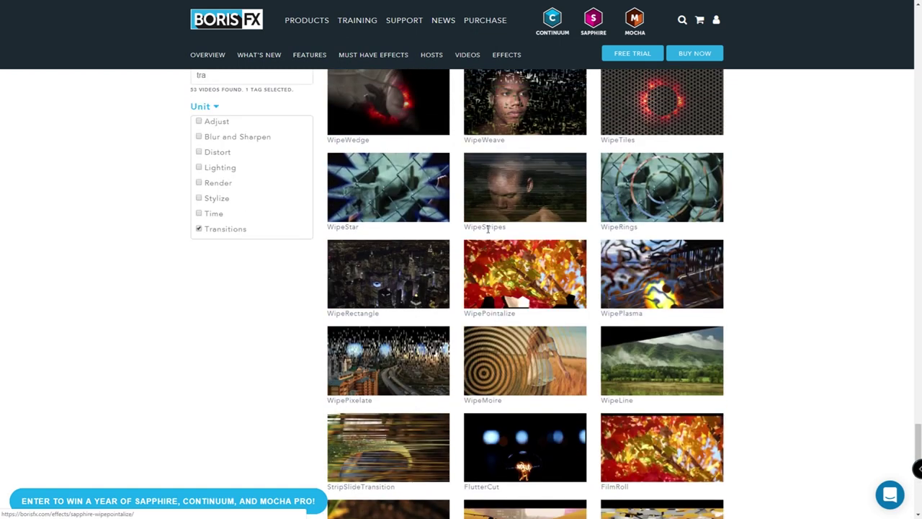
scroll(411, 150, "up", 1)
Play the WipeWedge demo video, then go back to the gallery's page 1 pager.
left_click(354, 149)
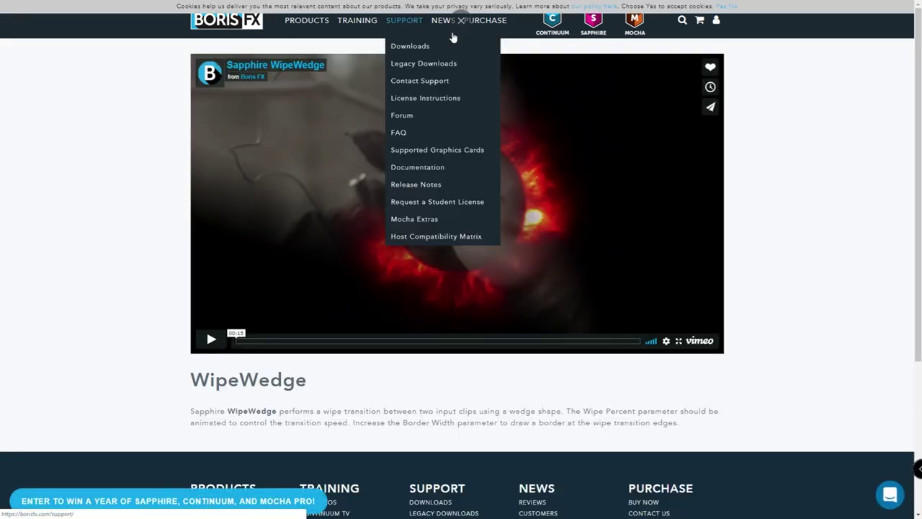
left_click(192, 345)
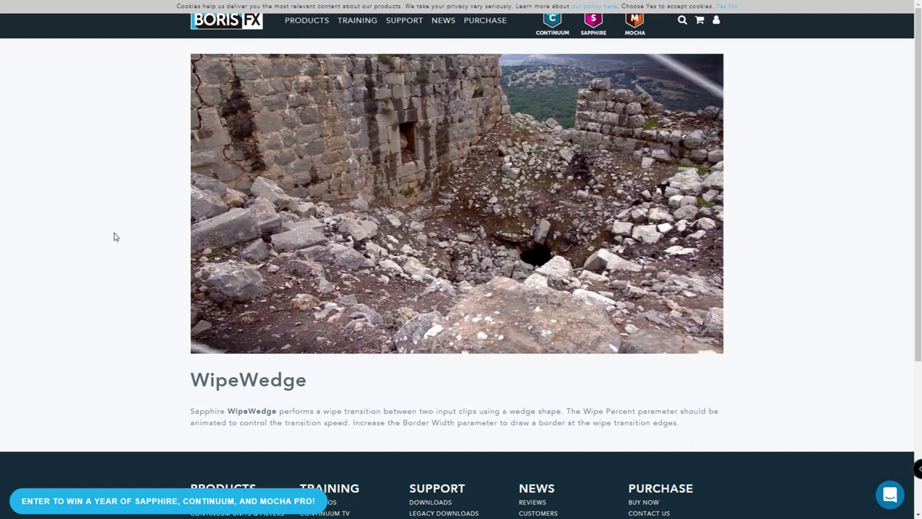
mouse_move(437, 265)
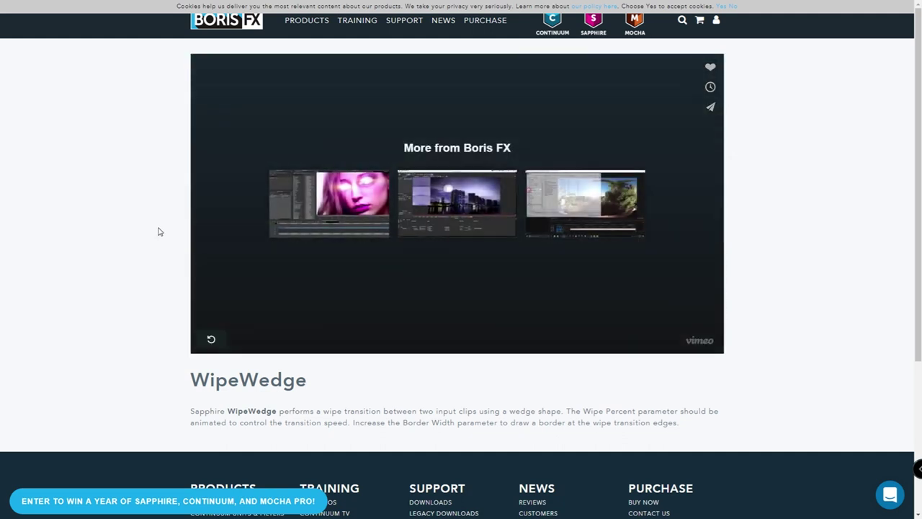
right_click(150, 185)
left_click(171, 210)
scroll(570, 284, "down", 5)
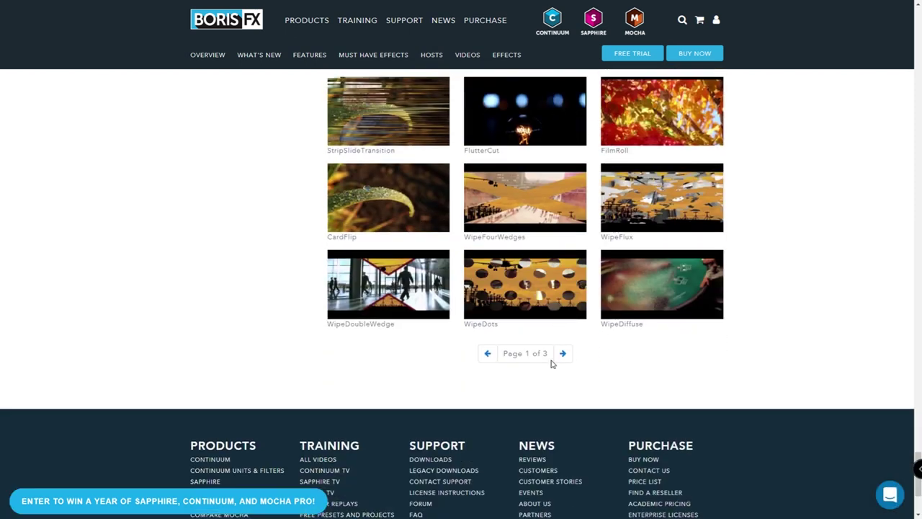
On page 2 of the transitions gallery, open SwishPan and play its YouTube demo.
left_click(563, 353)
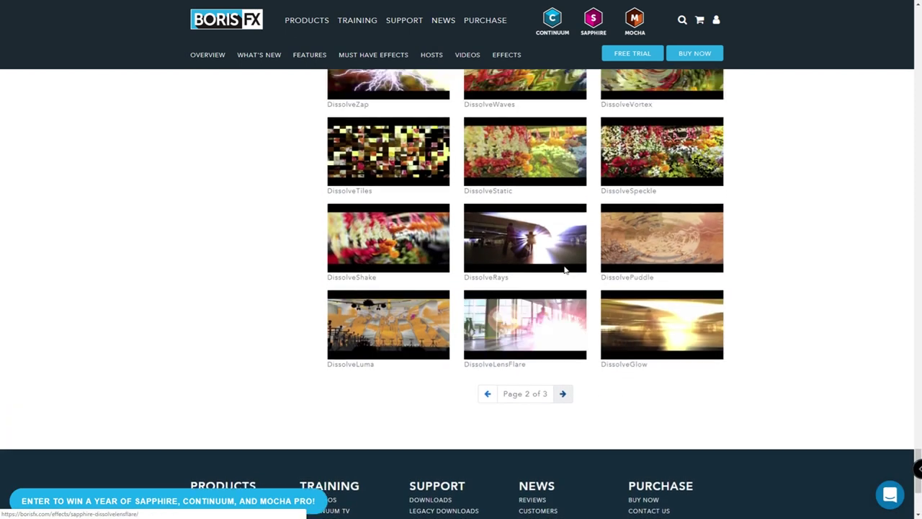
scroll(576, 281, "up", 2)
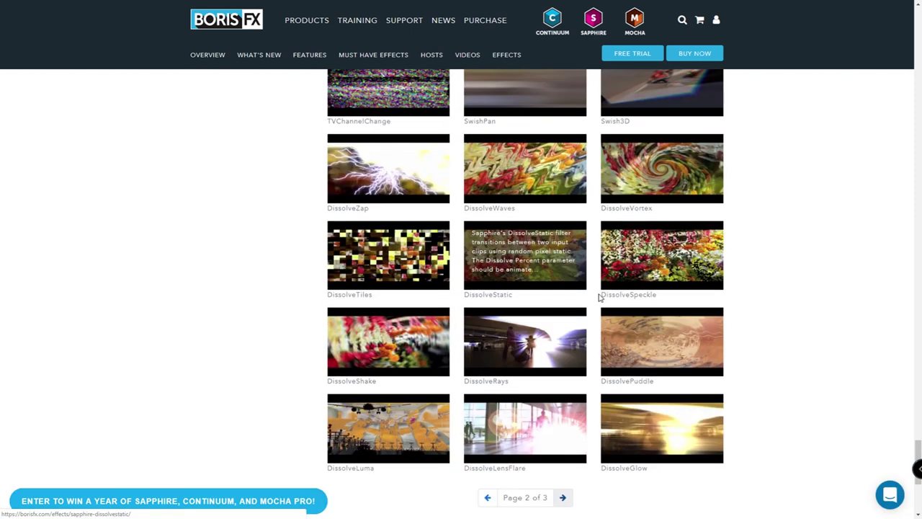
scroll(699, 267, "up", 2)
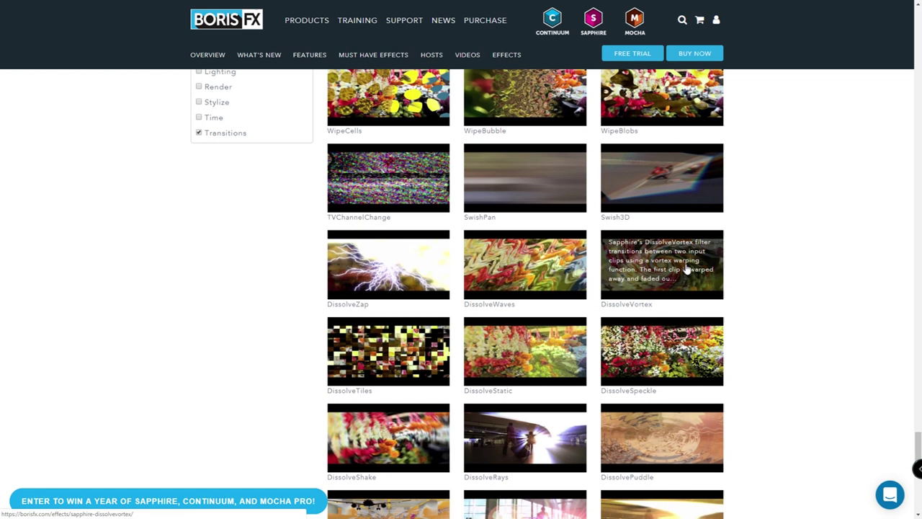
scroll(686, 269, "up", 1)
left_click(528, 224)
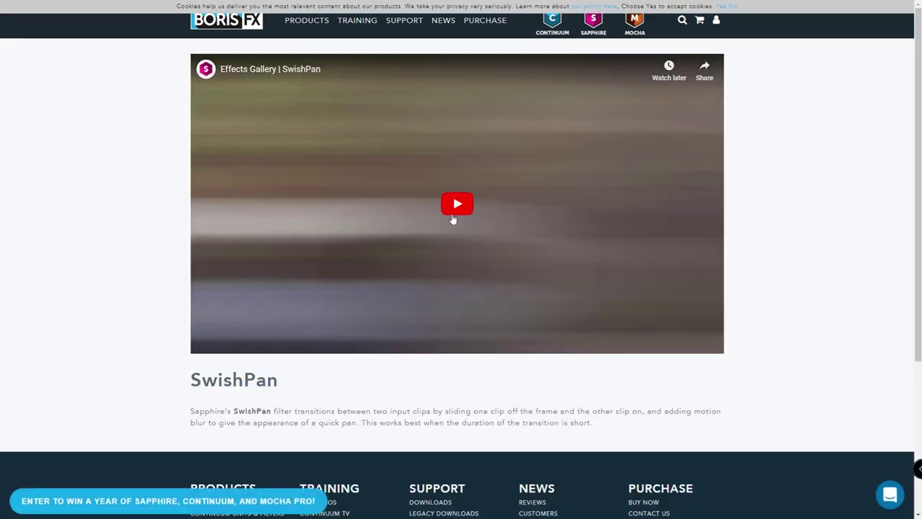
left_click(457, 204)
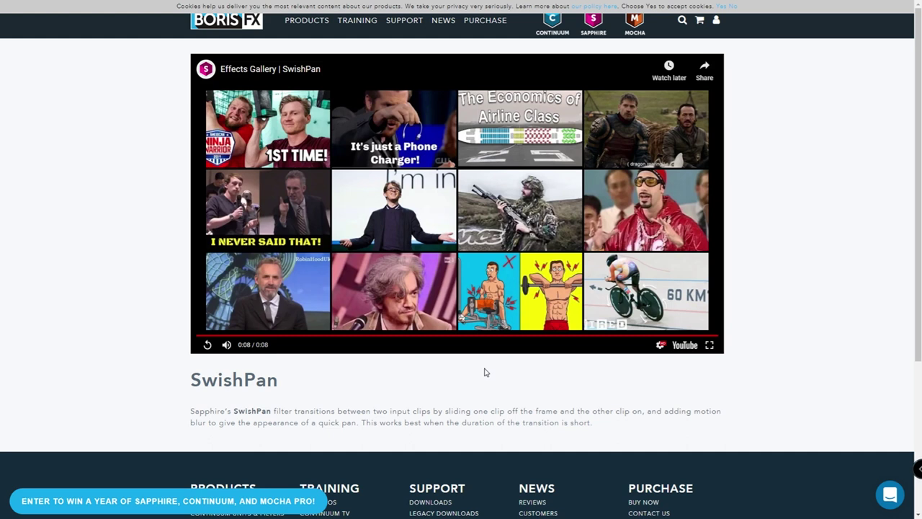
Use the Sapphire link in the site header to reach the Sapphire 2019 page.
left_click(594, 26)
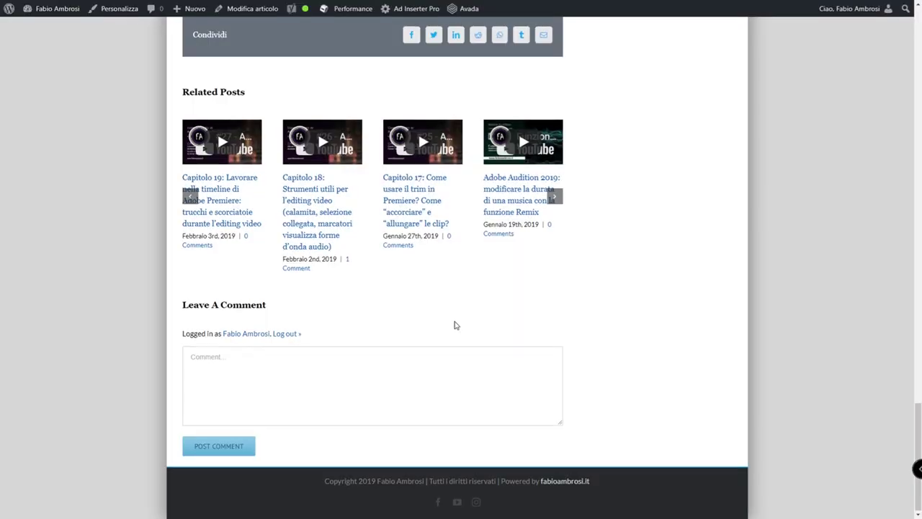
Scroll the Capitolo 23 article to the top, then down to Related Posts.
scroll(455, 323, "up", 10)
scroll(459, 282, "up", 12)
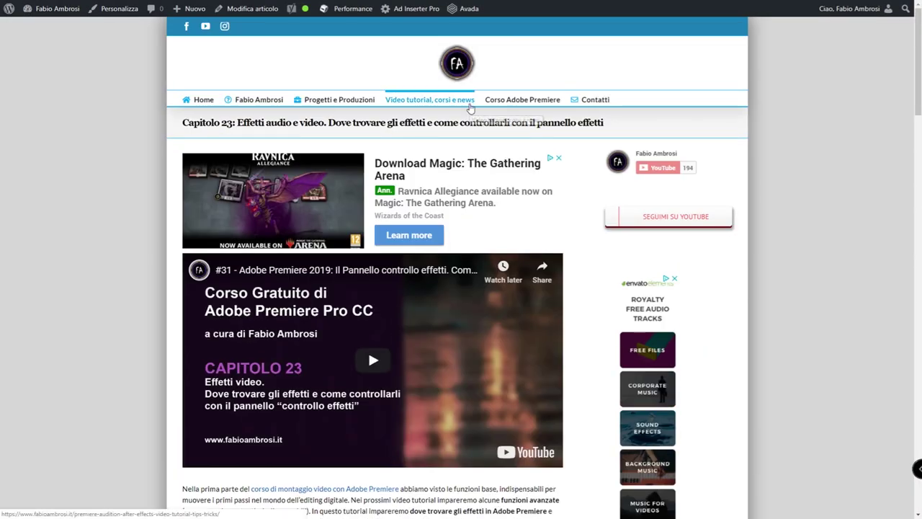
scroll(536, 241, "down", 5)
scroll(521, 252, "down", 5)
scroll(521, 259, "down", 5)
scroll(539, 258, "down", 4)
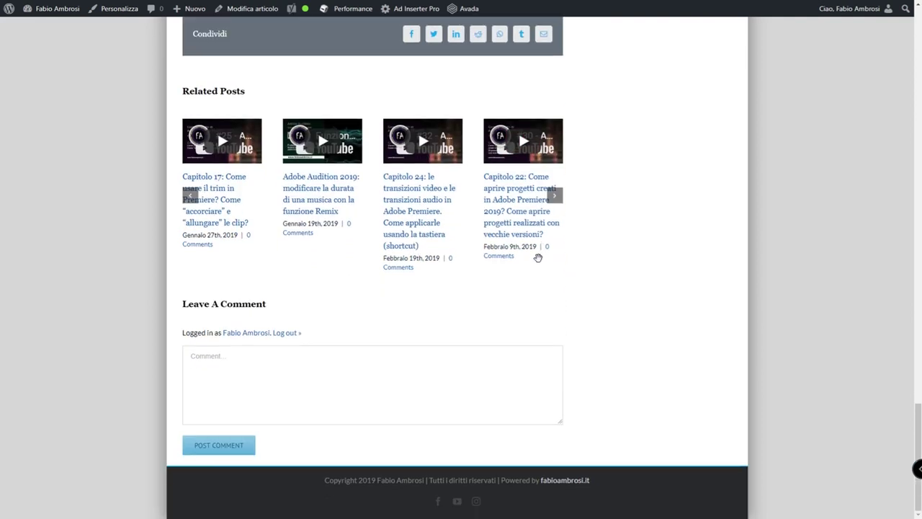